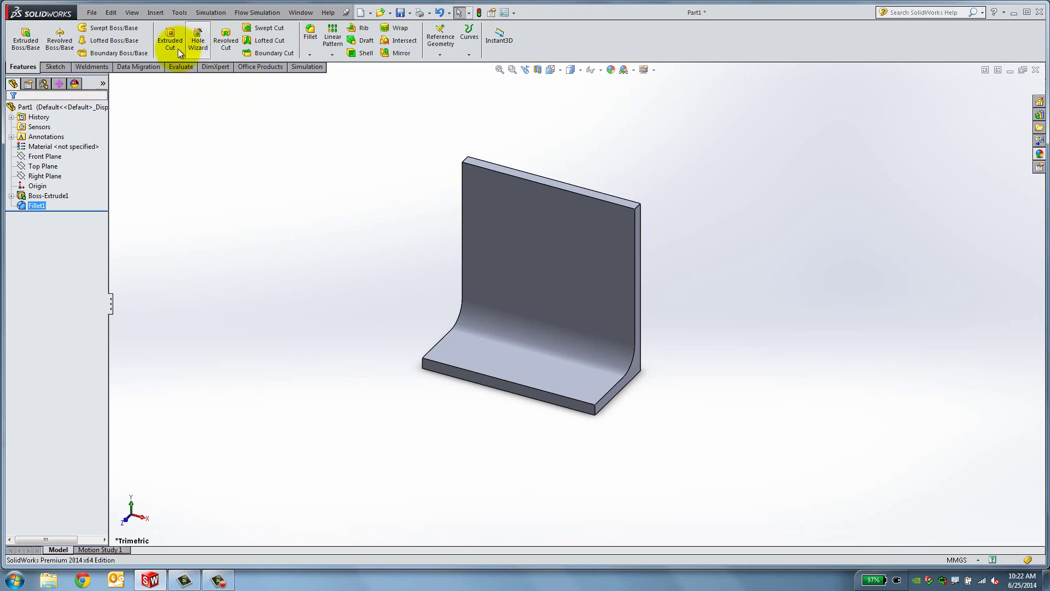
Define a Hole Wizard hole as an ISO M6 Normal-fit screw clearance with end condition Through All
click(187, 31)
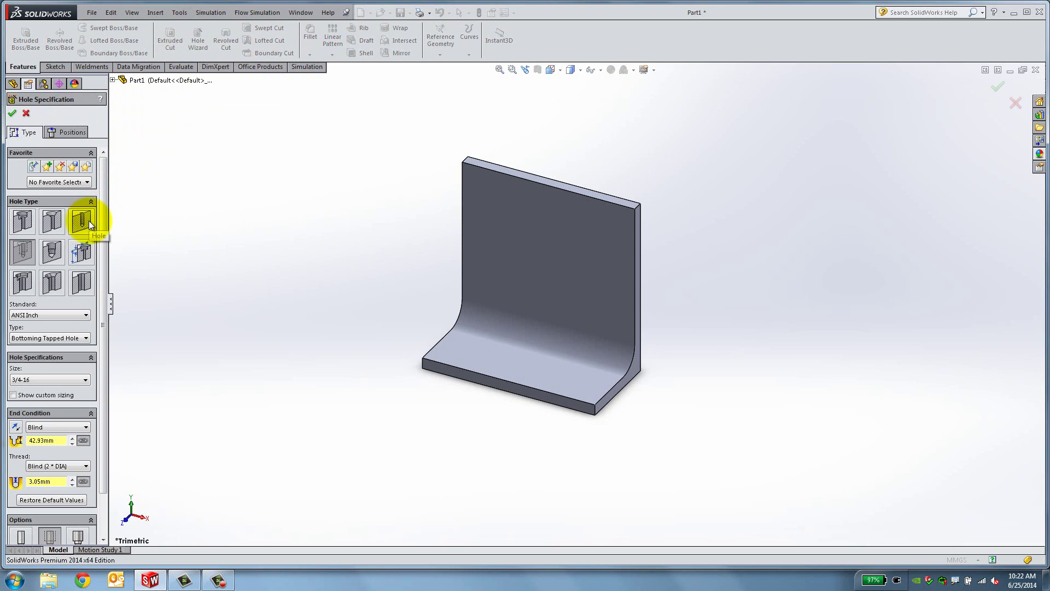
click(88, 221)
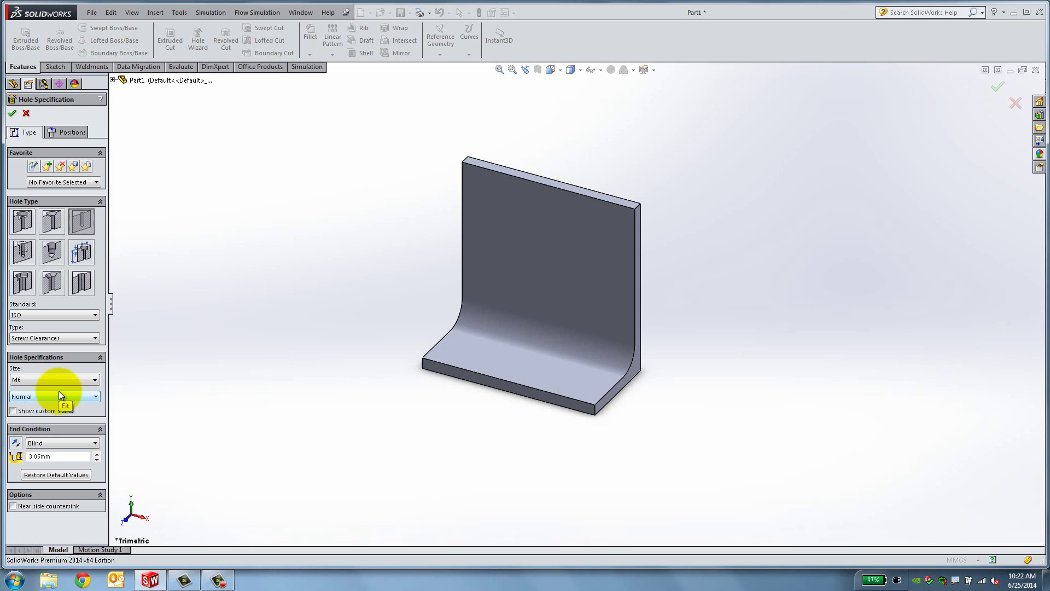
click(51, 442)
click(55, 459)
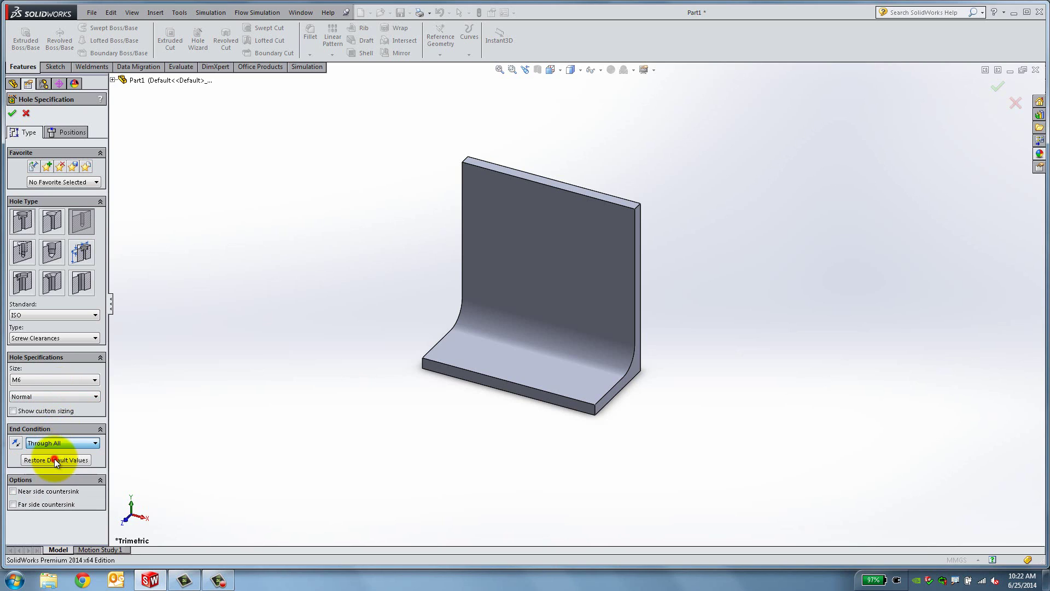
Place two hole points on the base face, one near each end, and create the holes
click(61, 132)
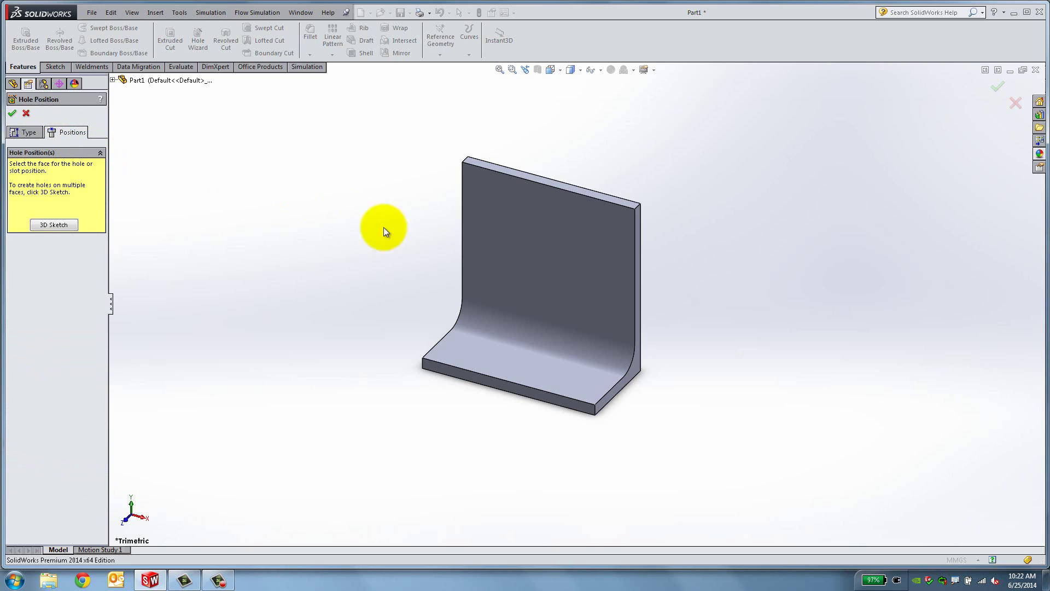
click(468, 361)
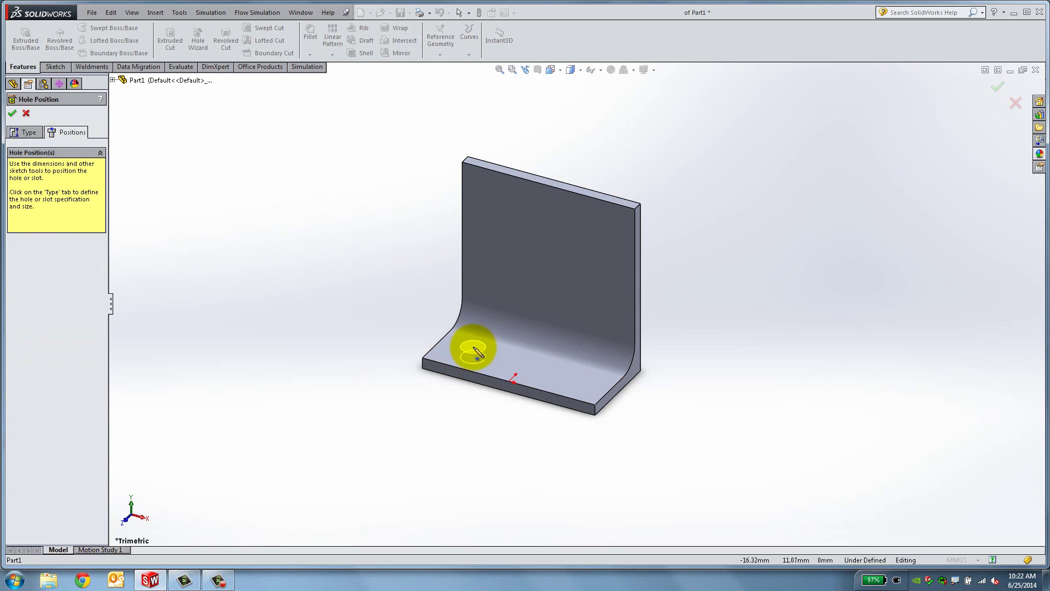
click(473, 348)
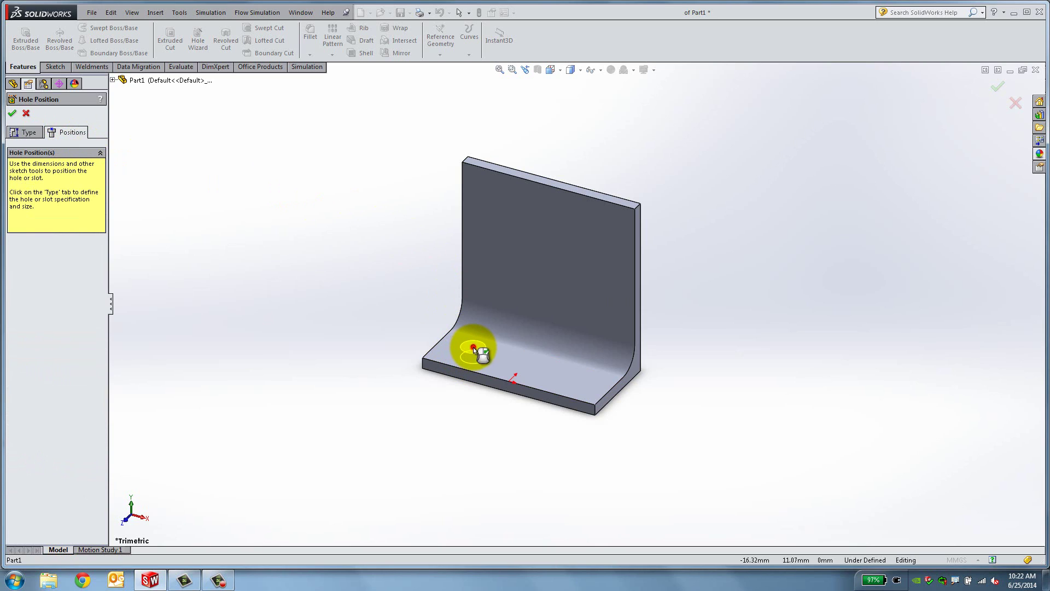
click(569, 377)
click(12, 113)
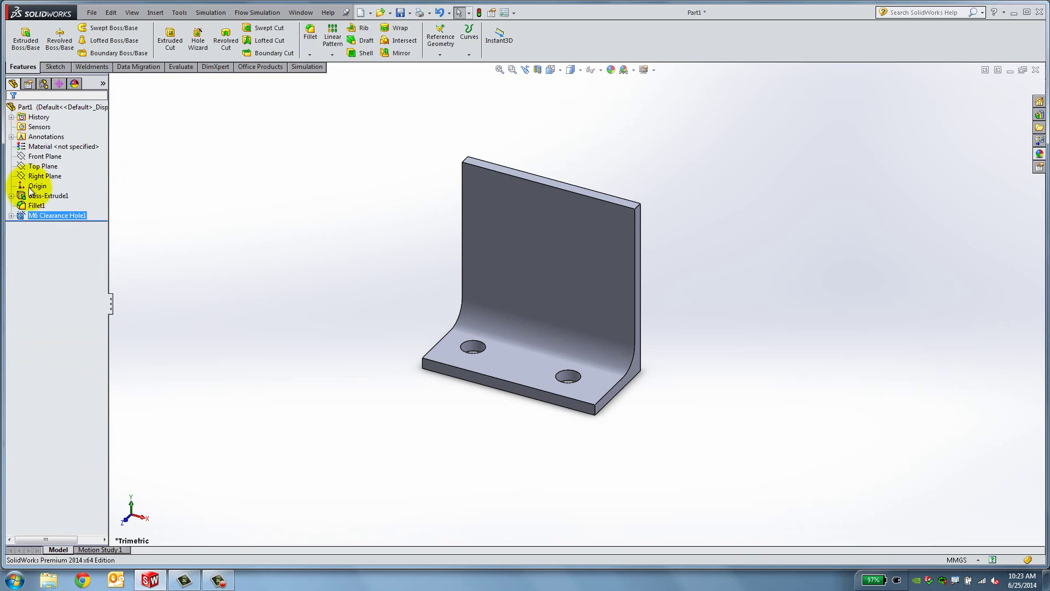
Expand M6 Clearance Hole1 in the feature tree and bring up the options for its Sketch3
click(11, 216)
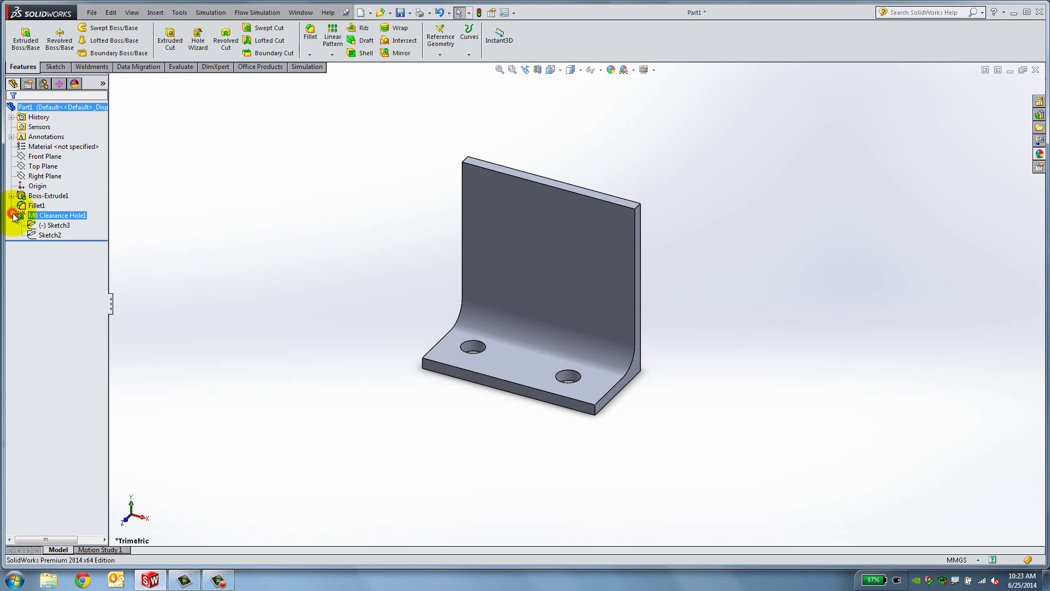
click(54, 234)
scroll(481, 345, down, 2)
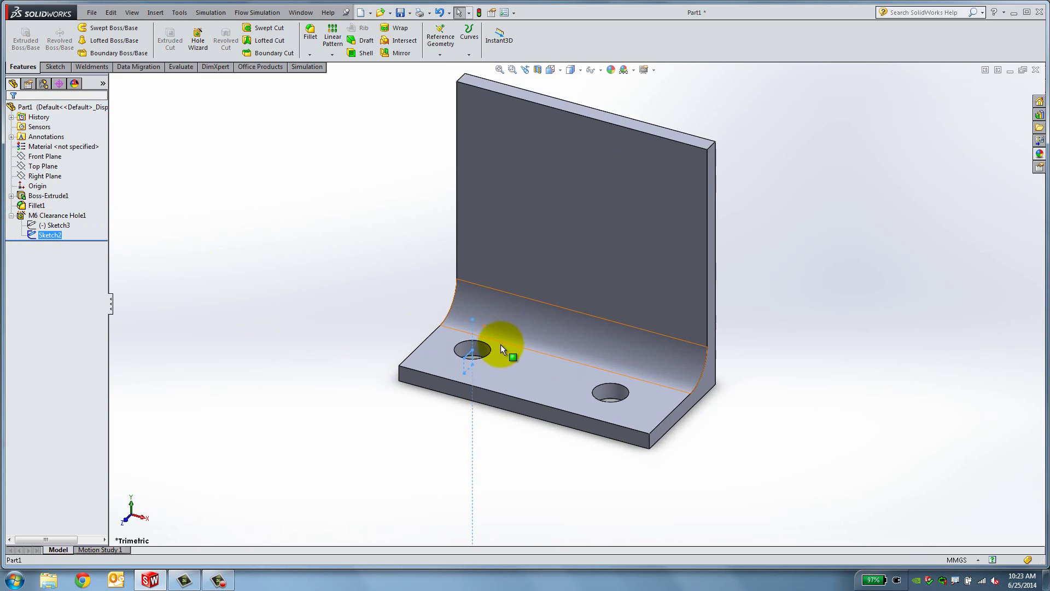
scroll(497, 353, down, 3)
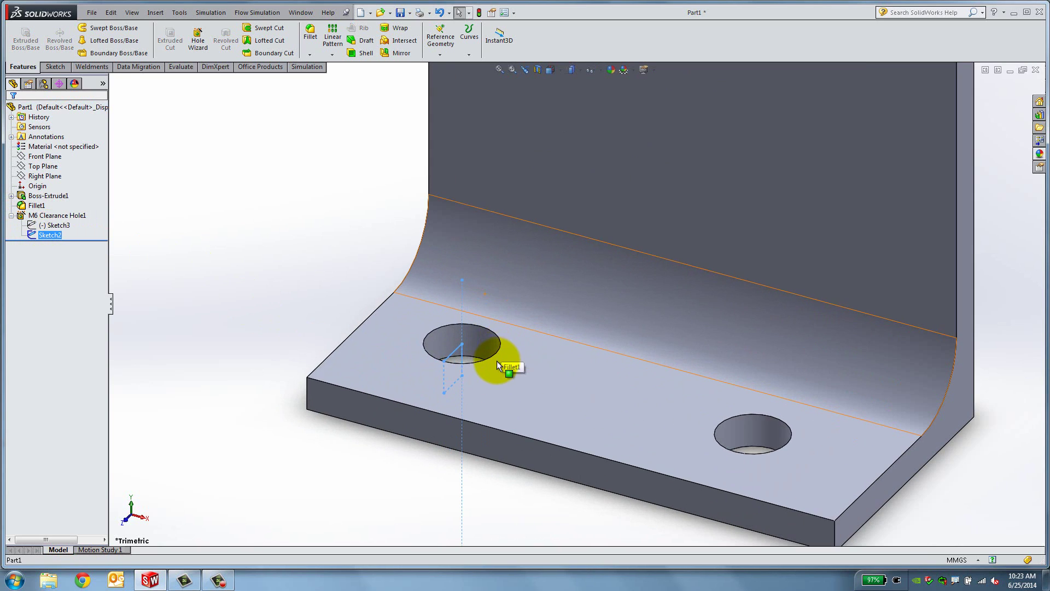
click(51, 226)
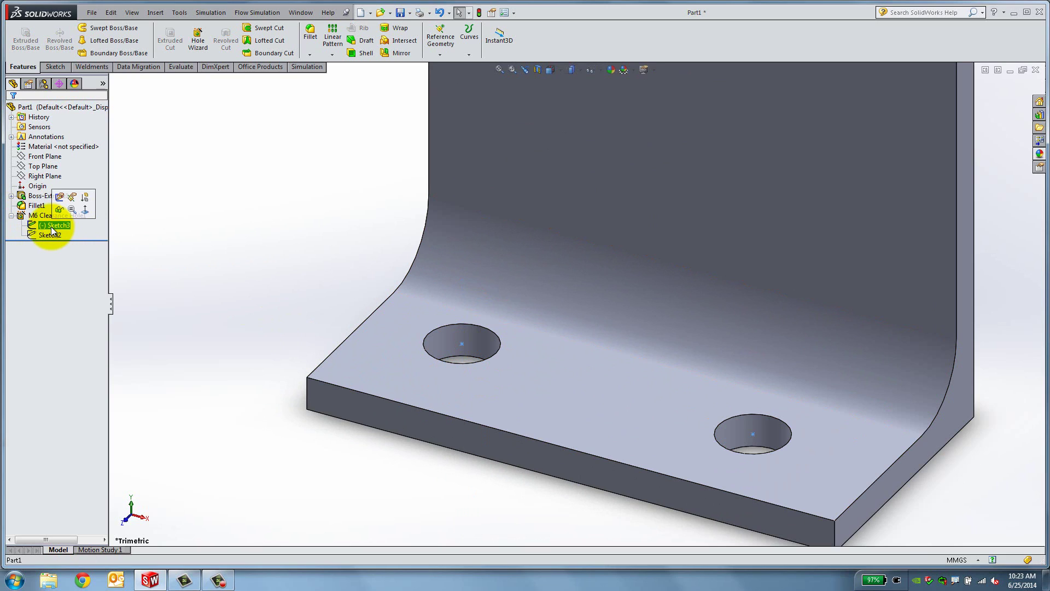
right_click(51, 226)
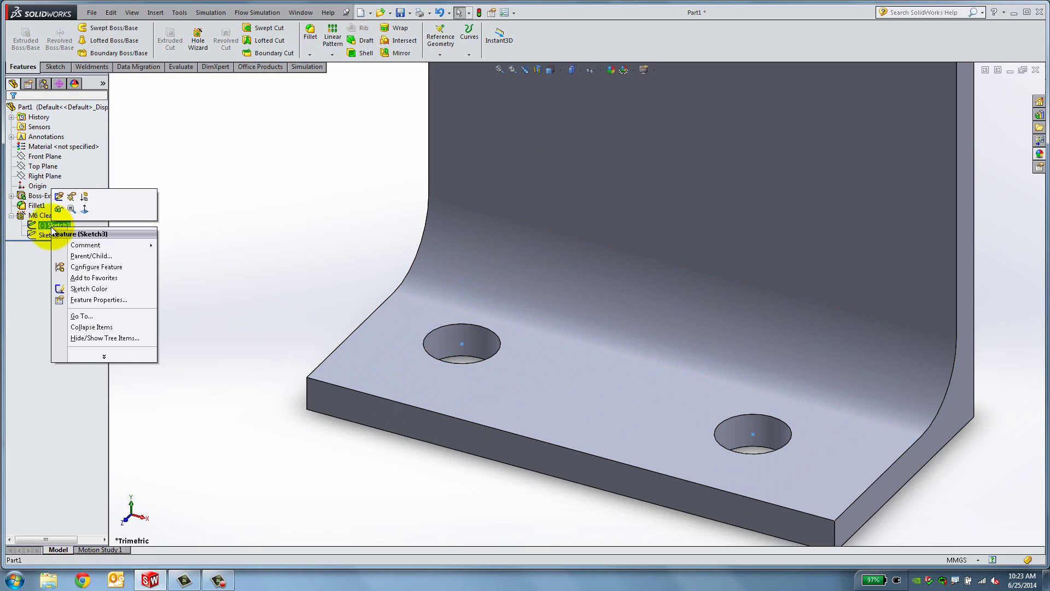
Edit Sketch3 and view it from the Top orientation
click(60, 197)
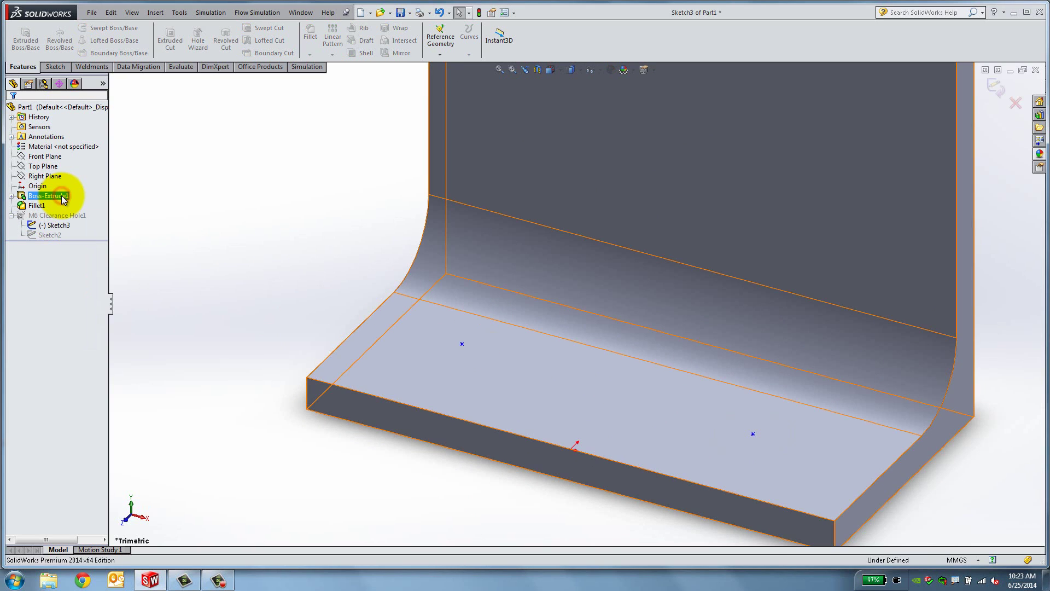
click(550, 70)
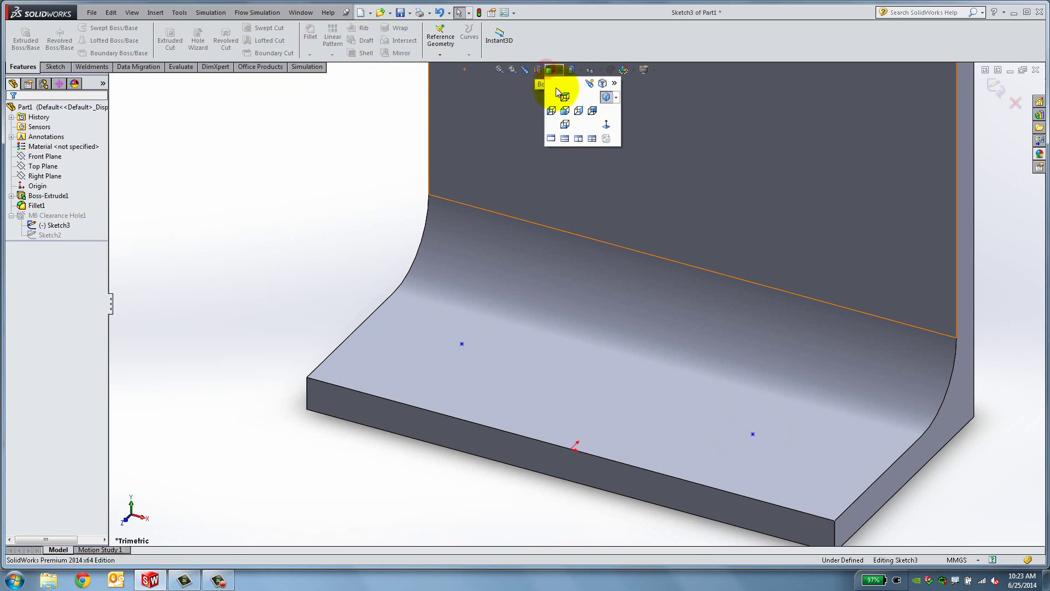
click(560, 107)
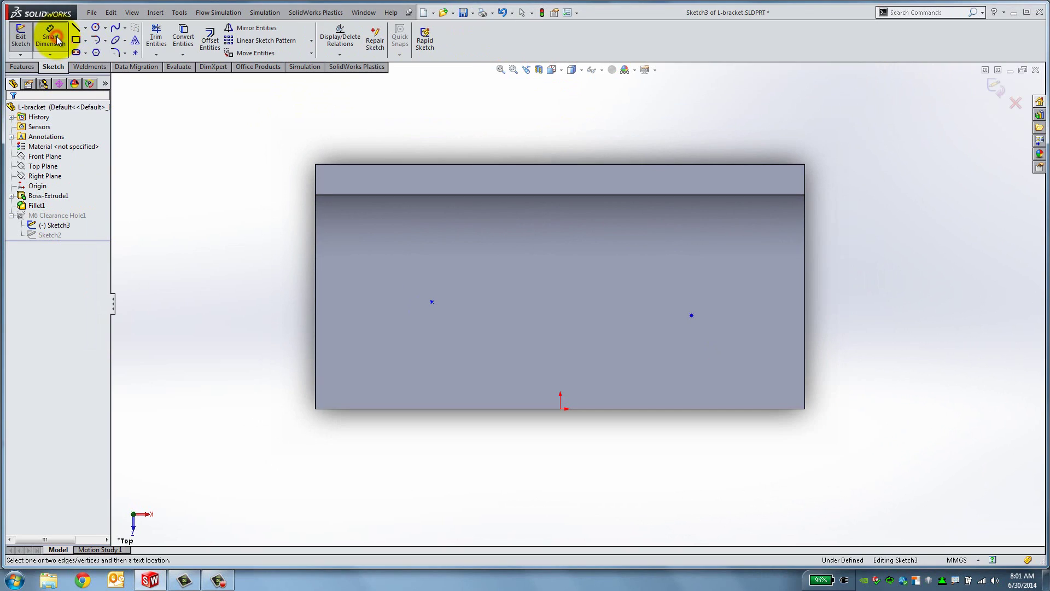
Dimension the left hole centre 12.70 mm from the base's left edge
click(49, 36)
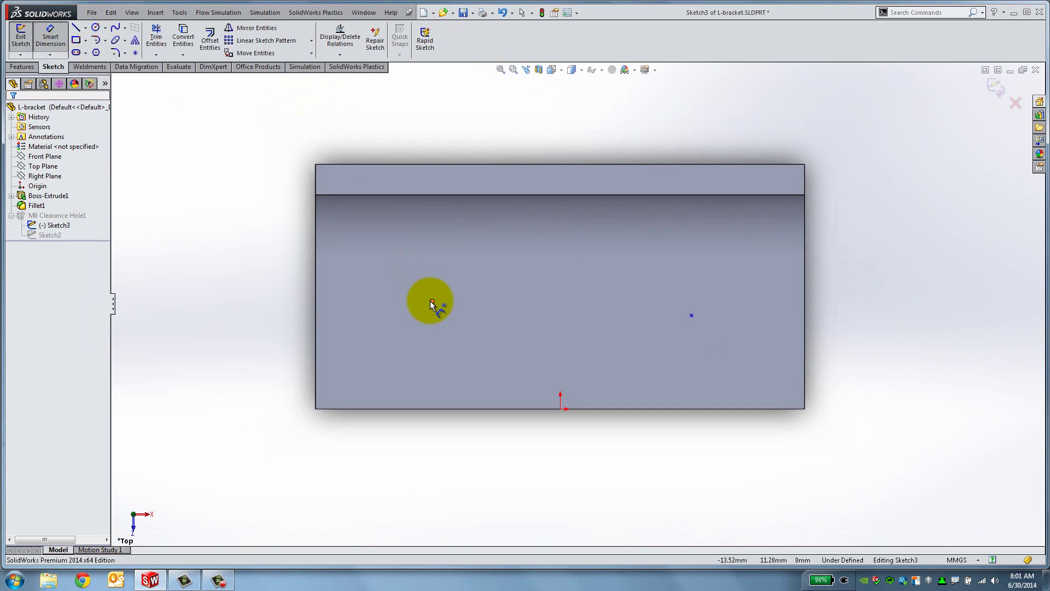
click(430, 301)
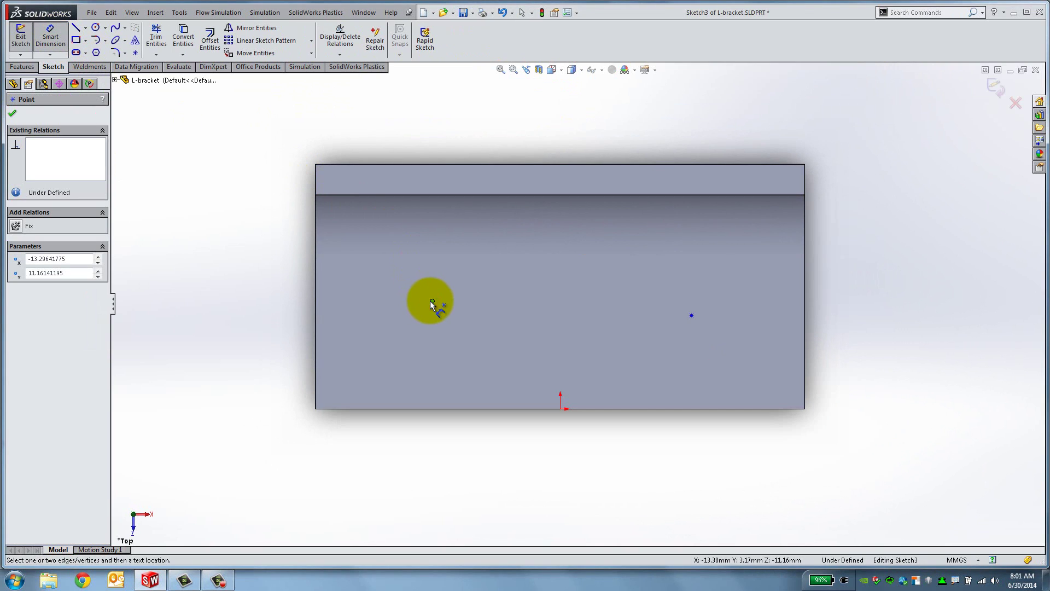
click(315, 317)
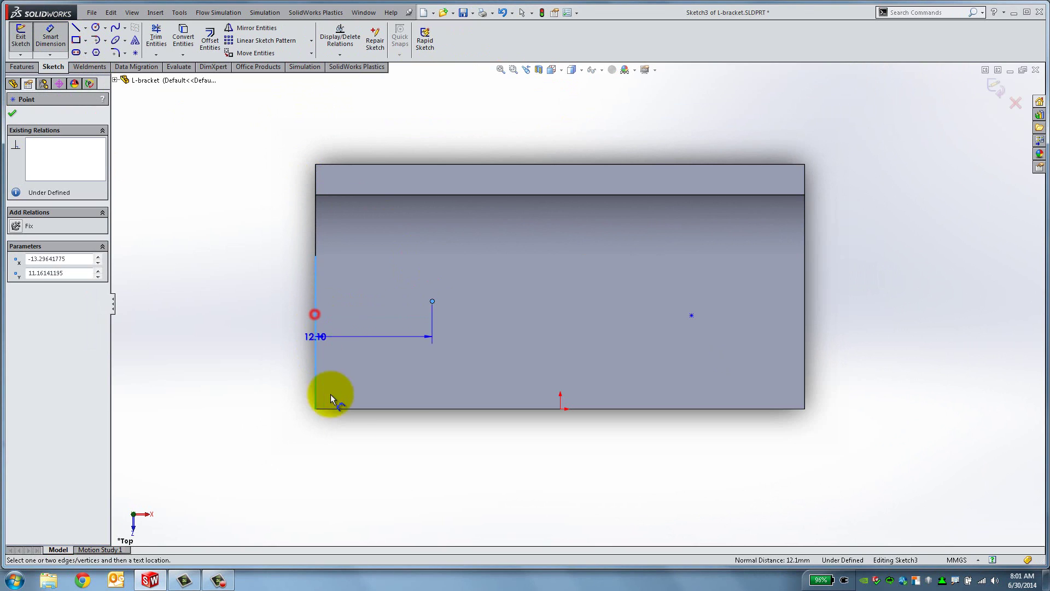
click(375, 497)
text(12.7)
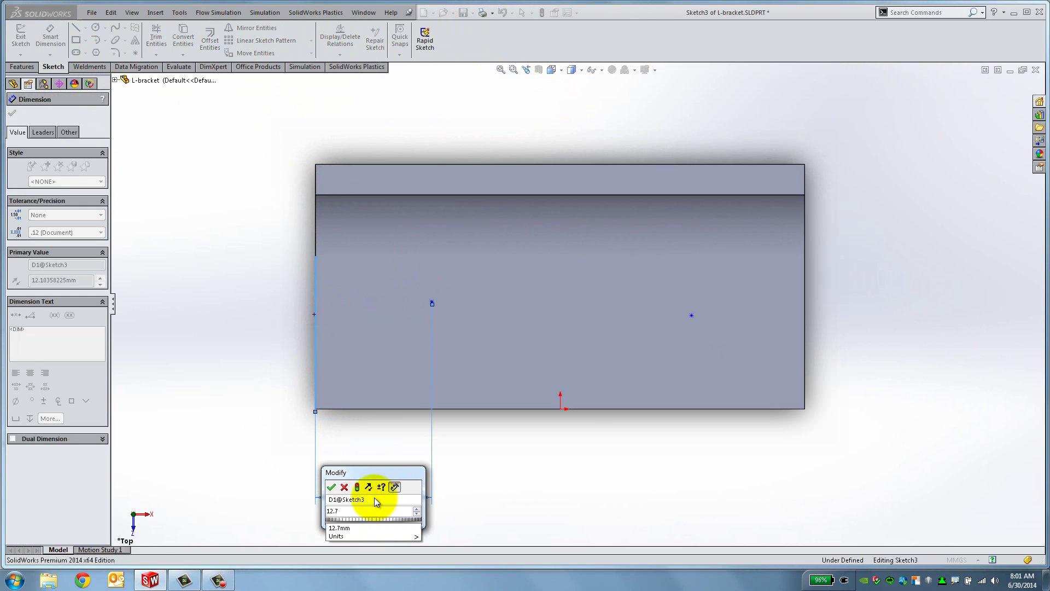
key(Return)
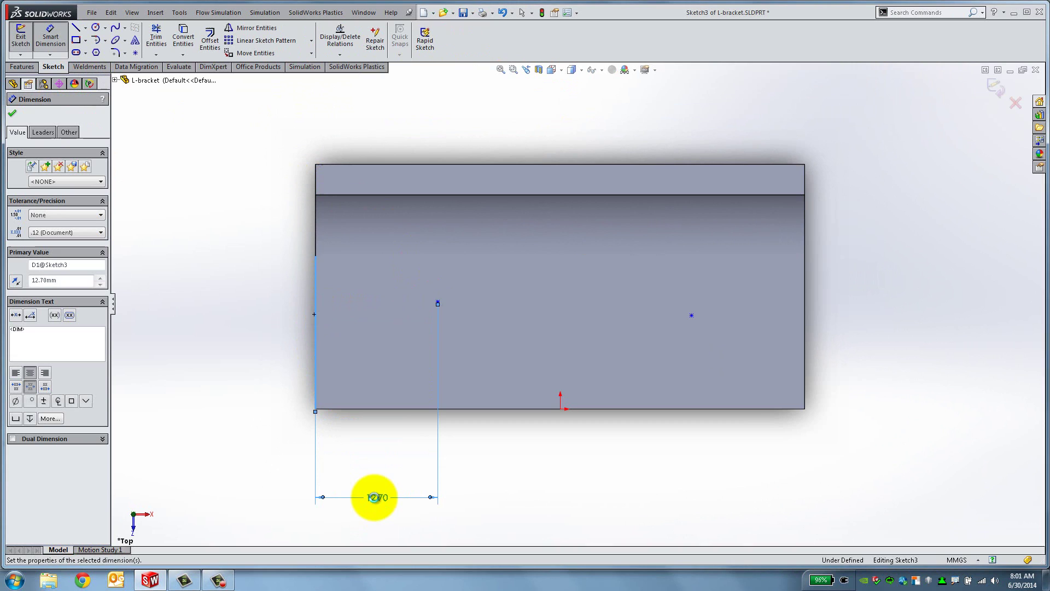
Dimension the same hole centre 12.70 mm from the base's bottom edge
click(438, 303)
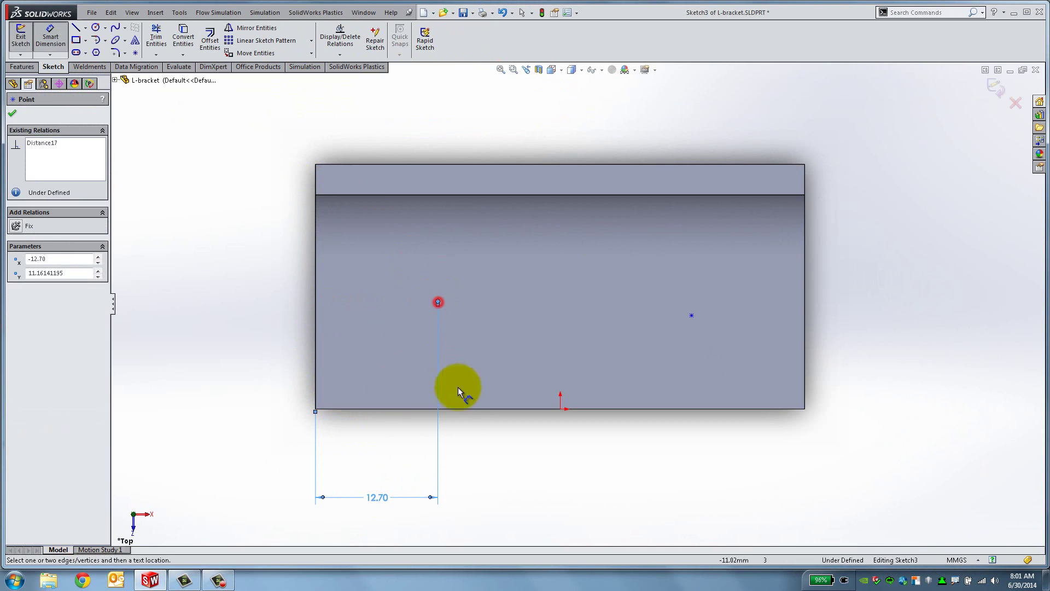
click(465, 409)
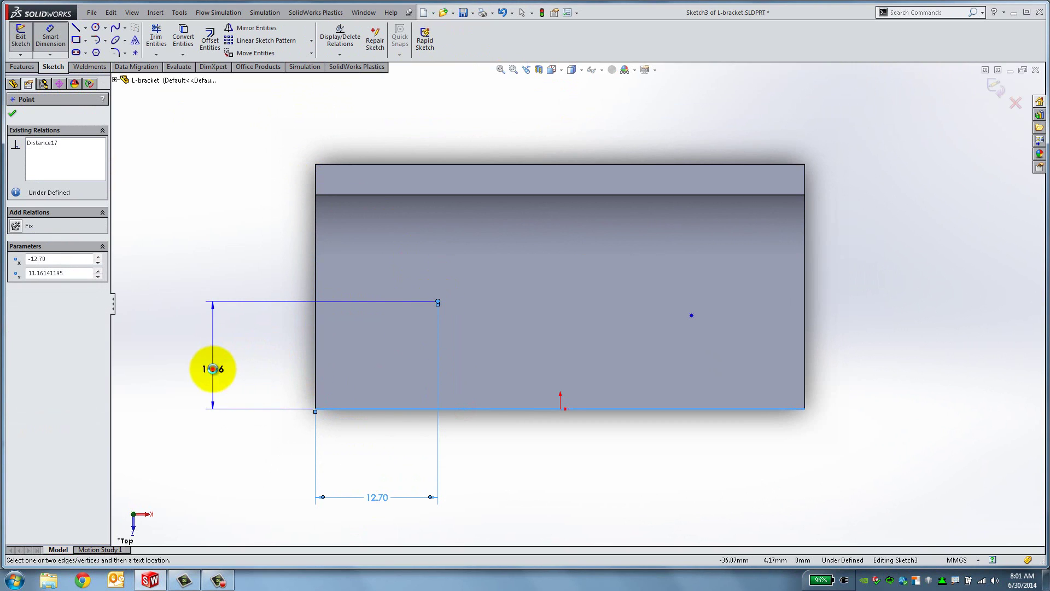
click(207, 367)
text(12.7)
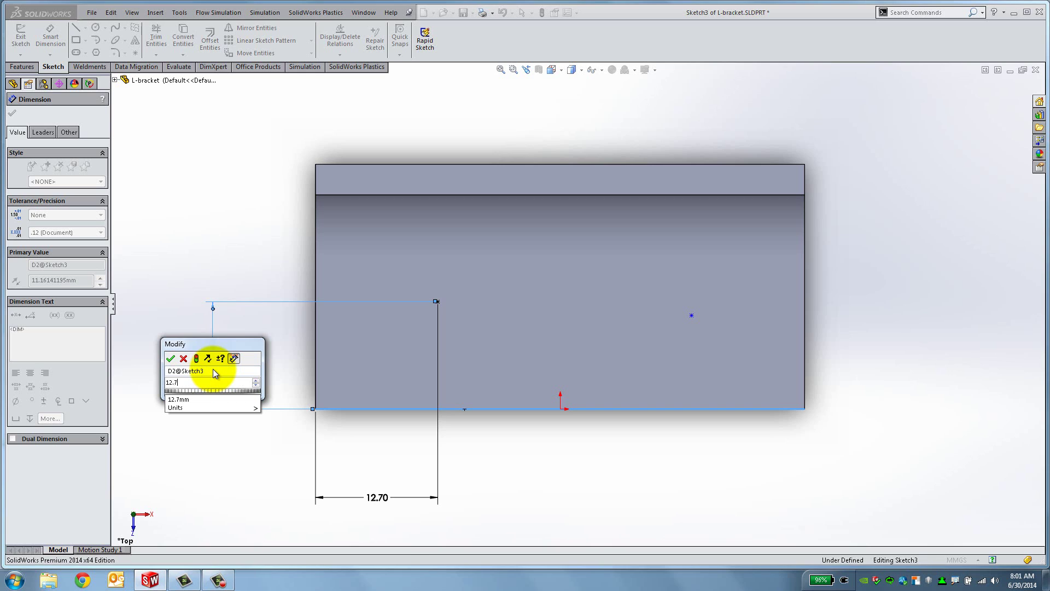
key(Return)
click(12, 113)
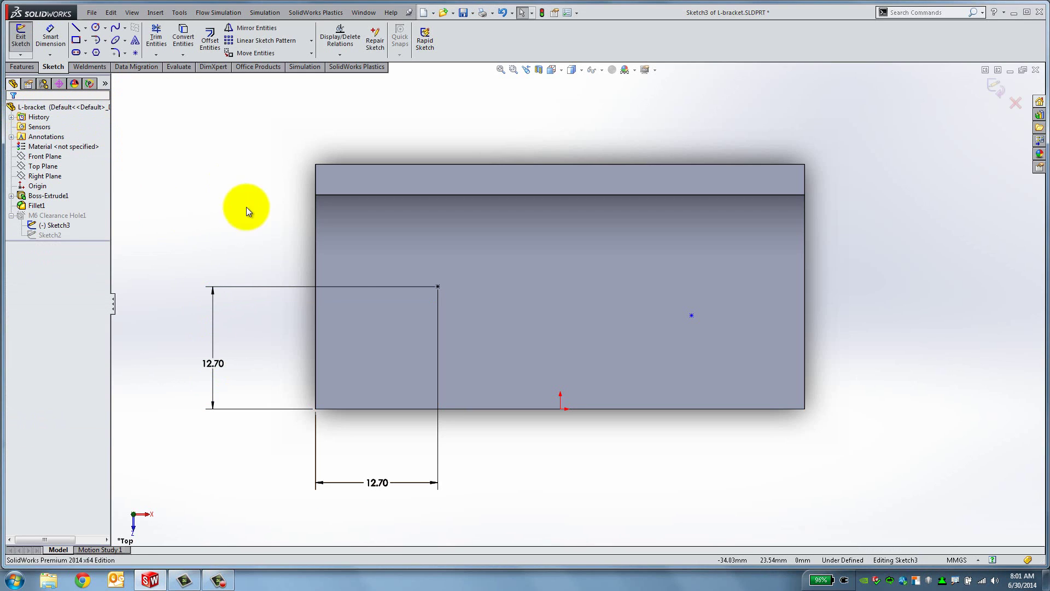
Align the two hole centre points with a Horizontal relation
click(437, 286)
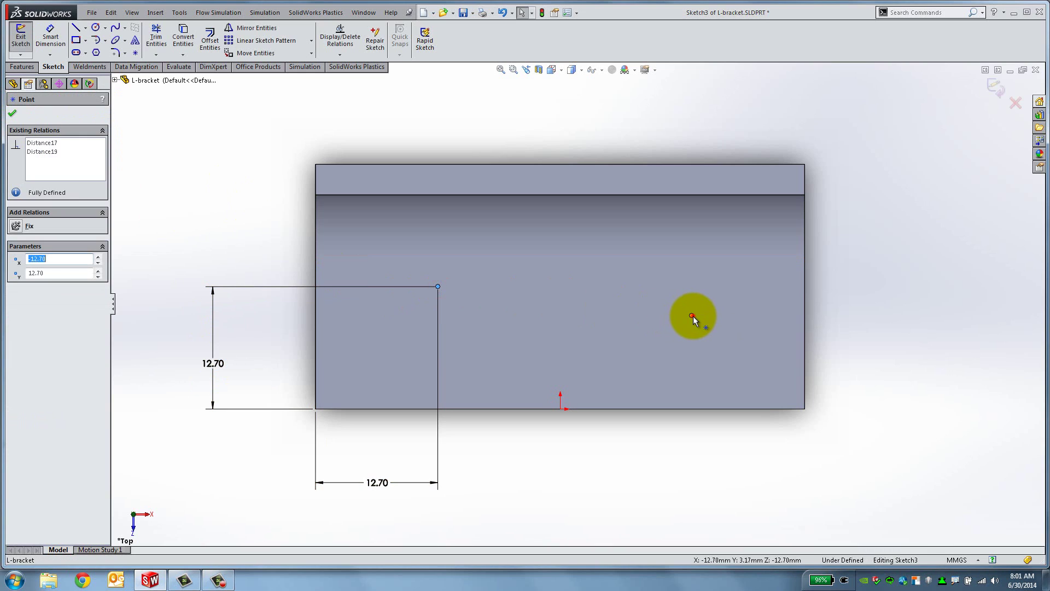
ctrl+click(692, 315)
click(16, 290)
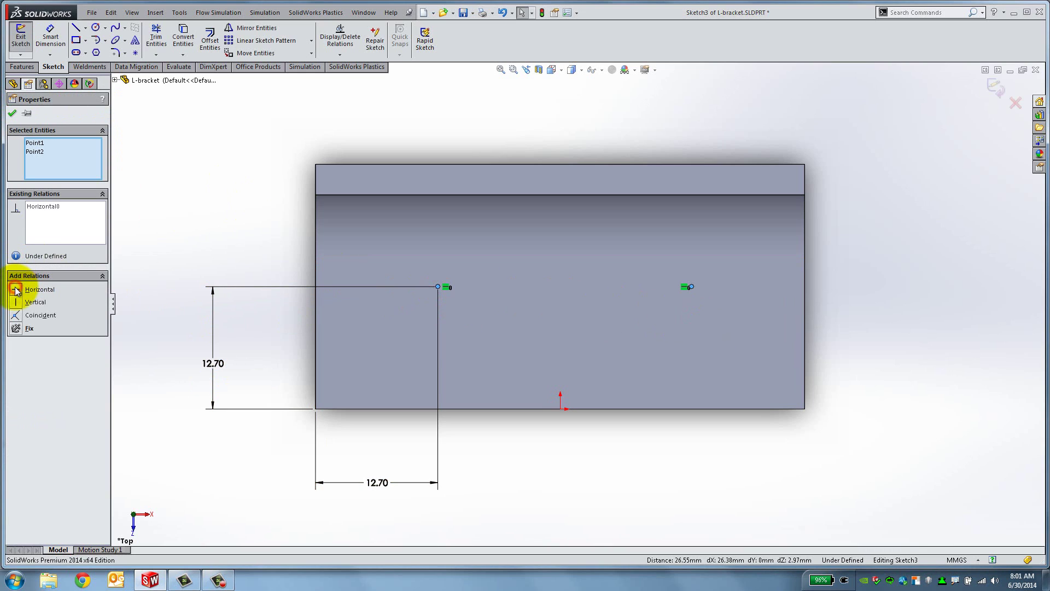
click(12, 113)
Dimension the hole centres 25.40 mm apart and exit the sketch
click(49, 35)
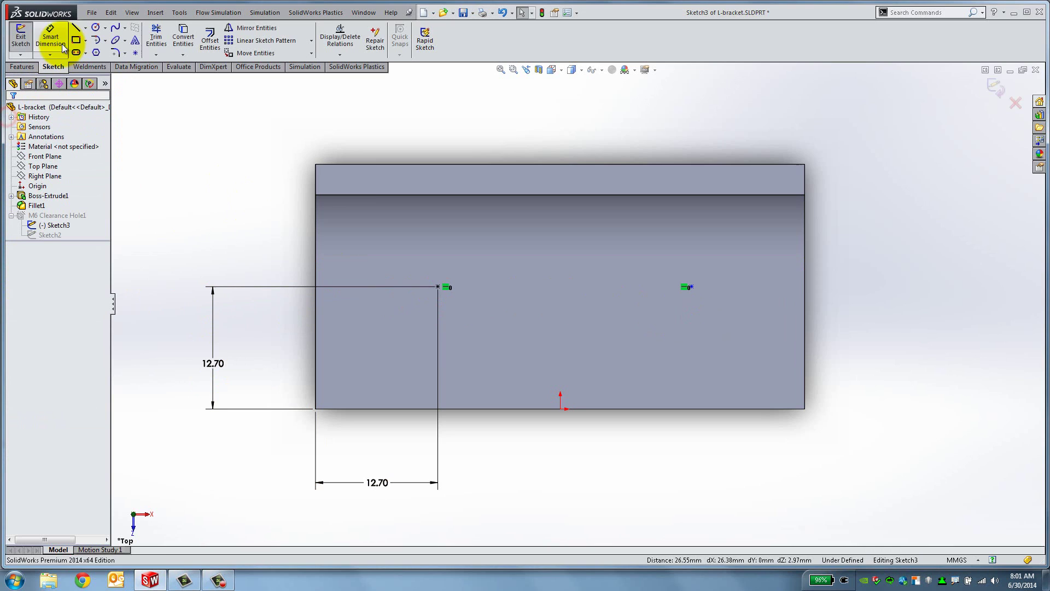
click(438, 287)
click(693, 287)
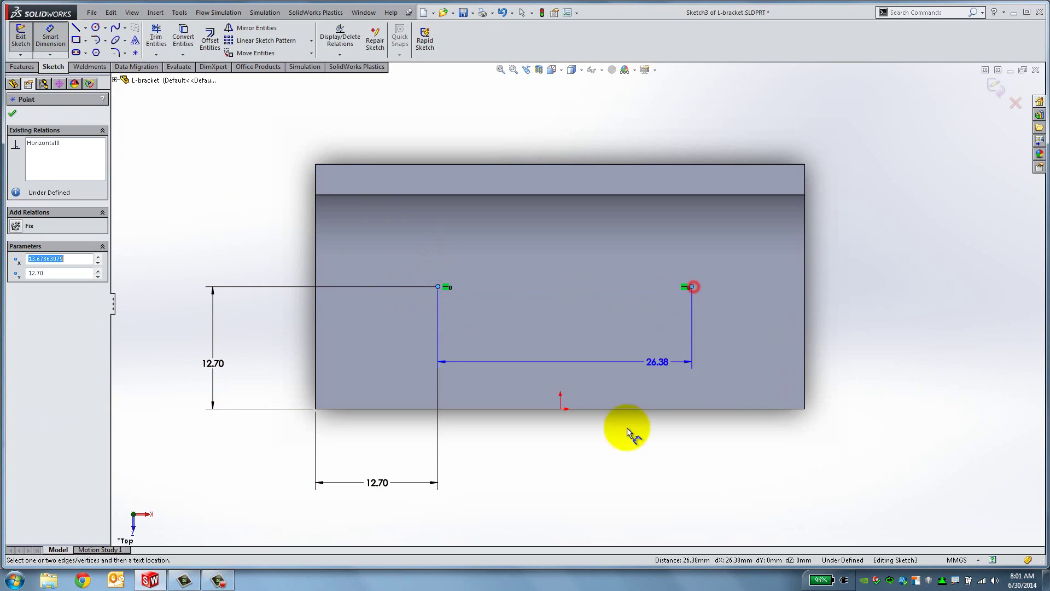
click(563, 495)
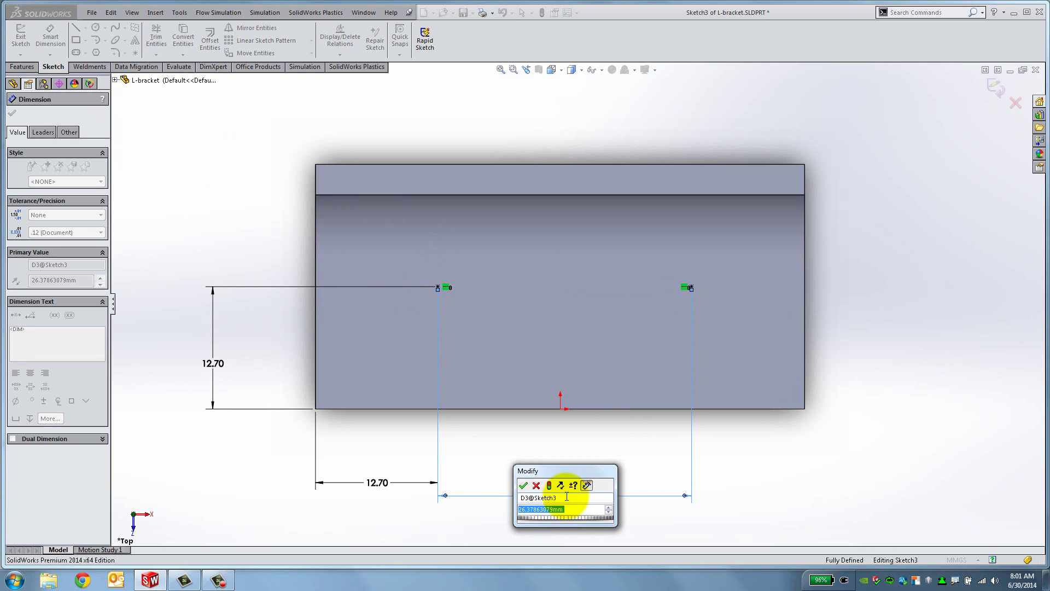
text(25.4)
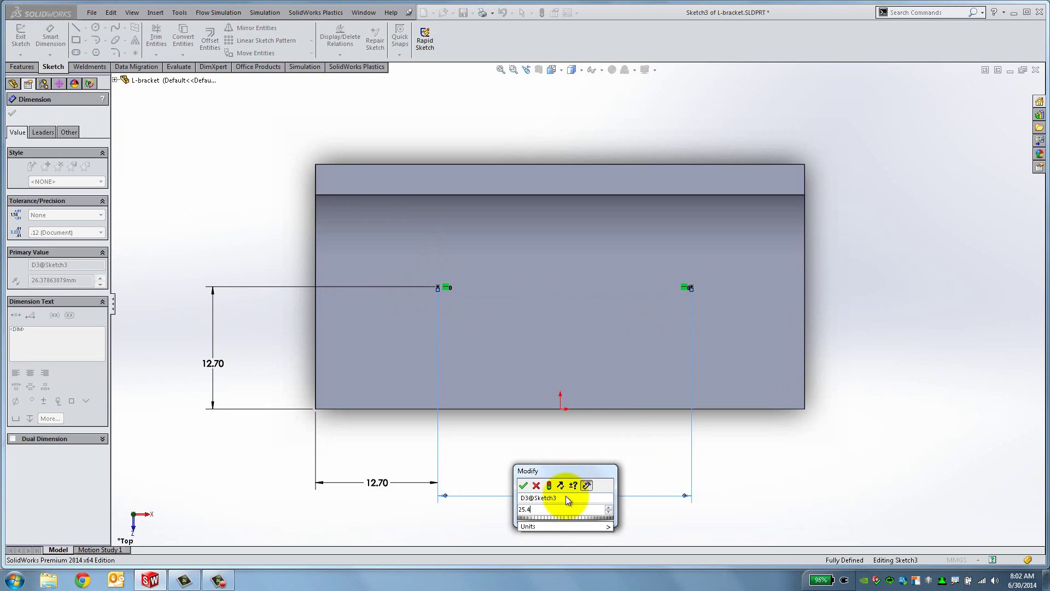
key(Return)
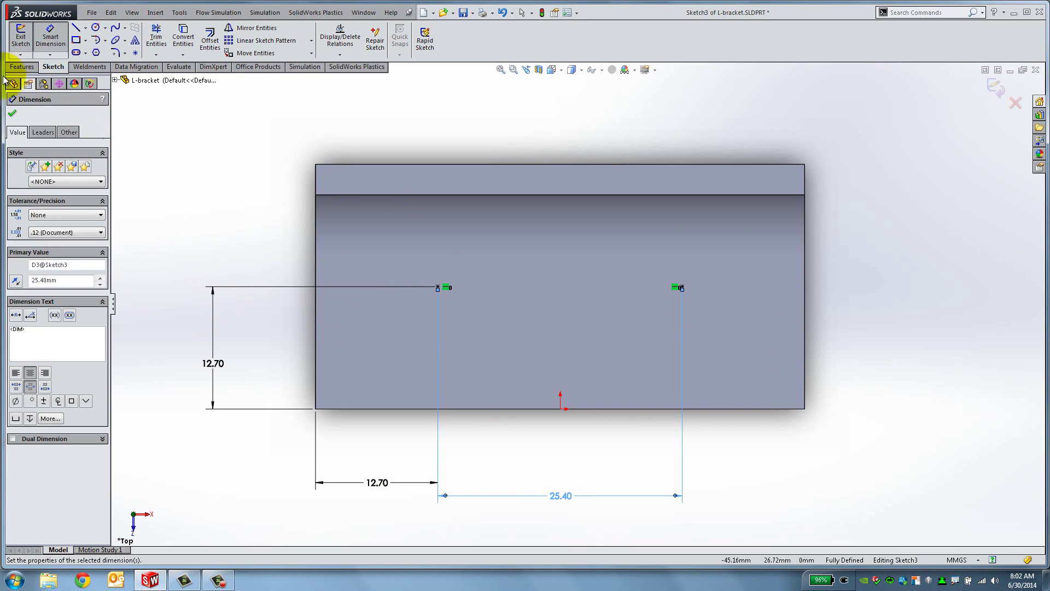
click(12, 113)
click(24, 47)
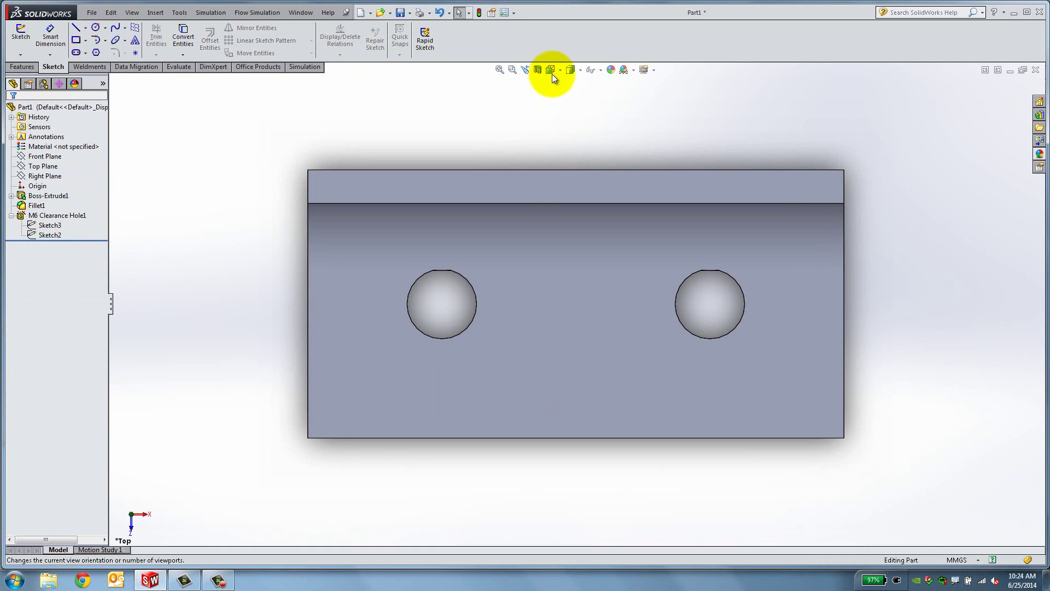
Switch to the Isometric view to show both base holes
click(550, 70)
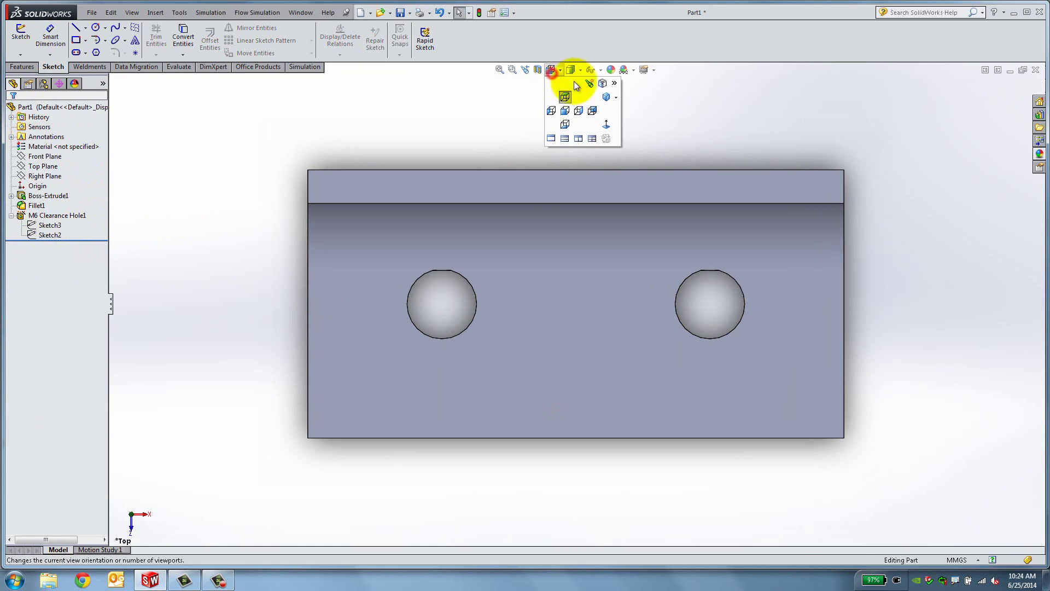
click(605, 97)
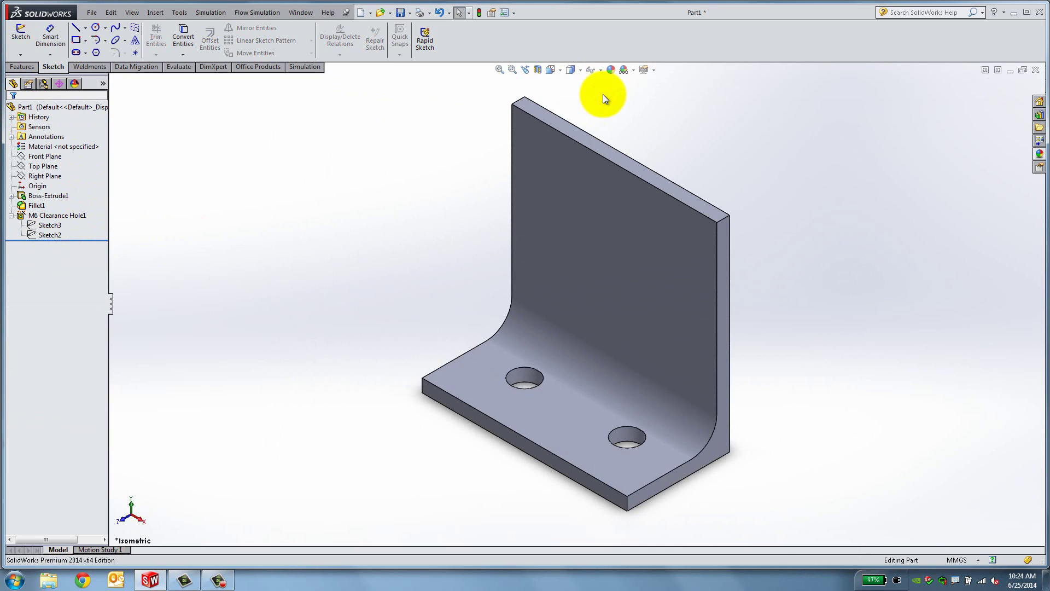
Start a new sketch on the upright's front face and view it from the Front
right_click(583, 212)
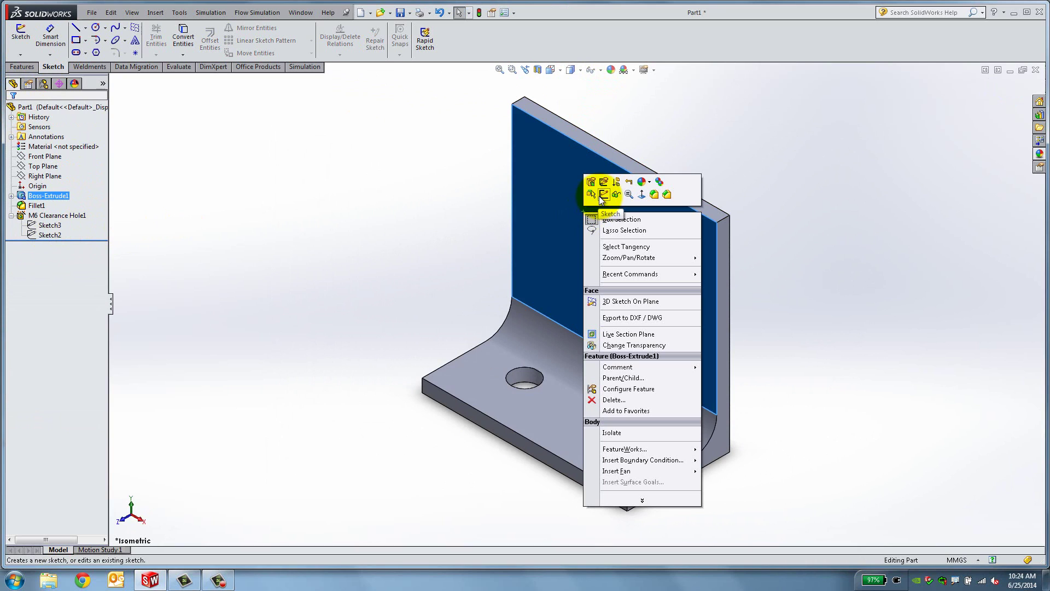
click(602, 195)
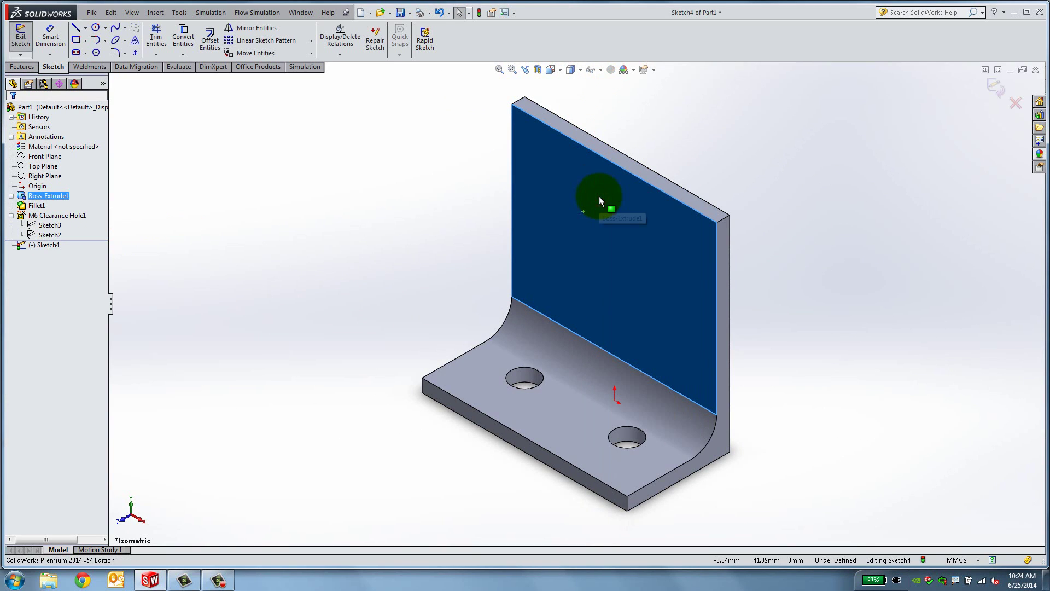
click(553, 70)
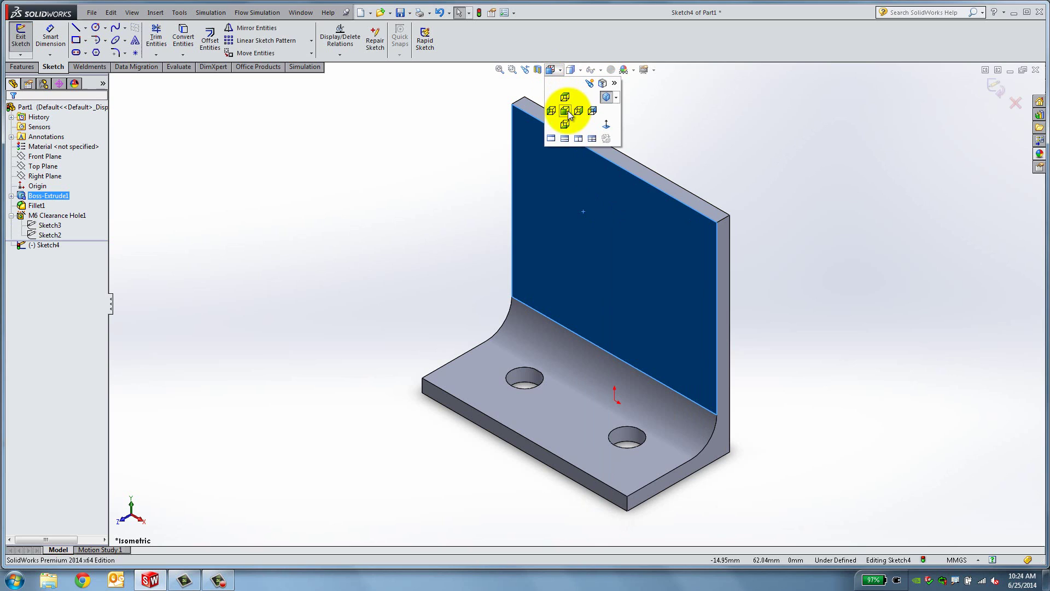
click(568, 111)
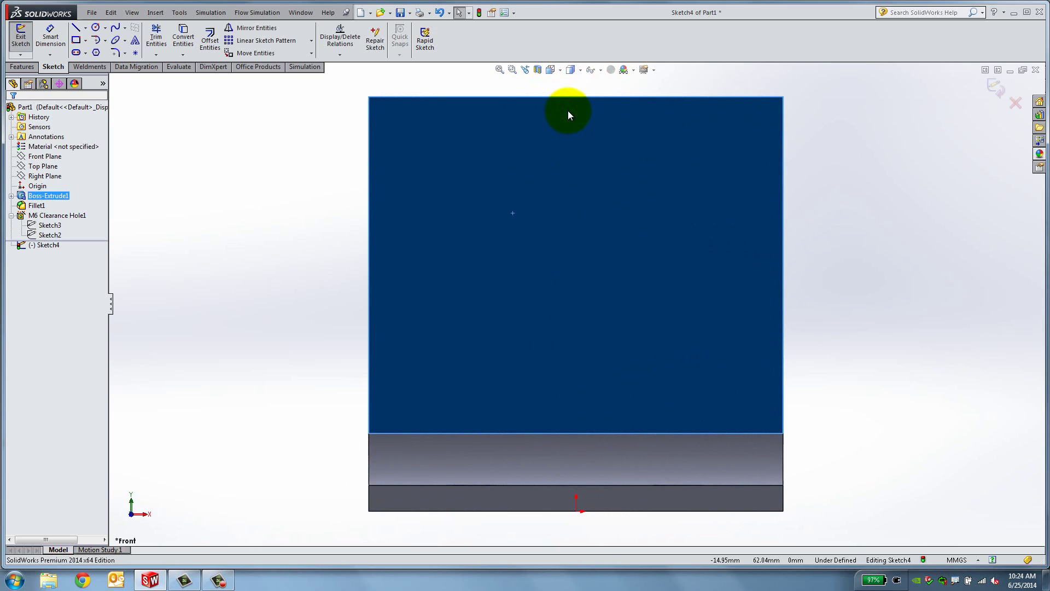
click(343, 185)
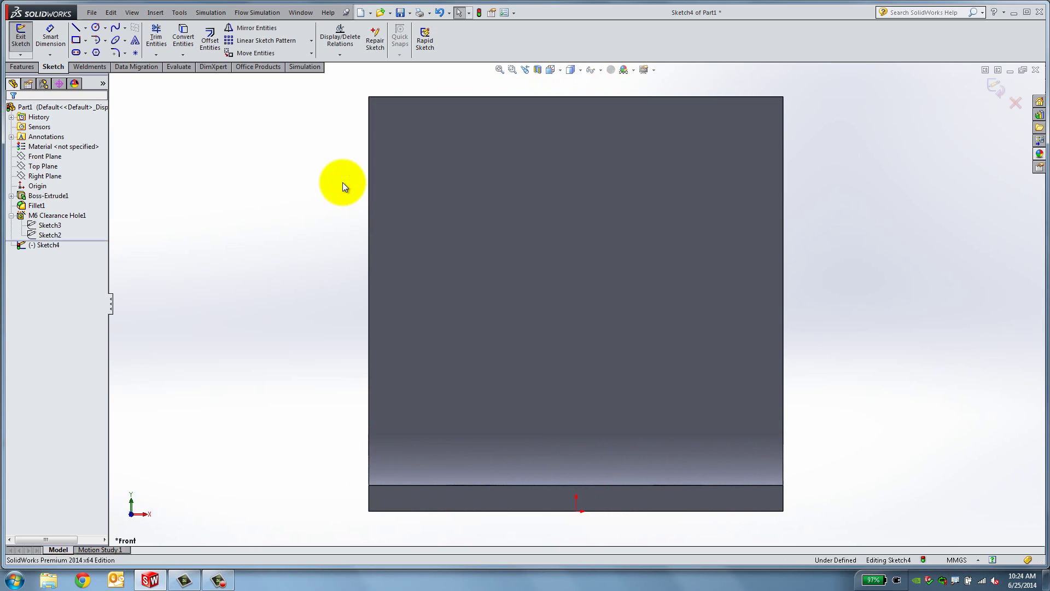
Draw a large circle on the upright's upper part, then select it with the top edge
click(95, 27)
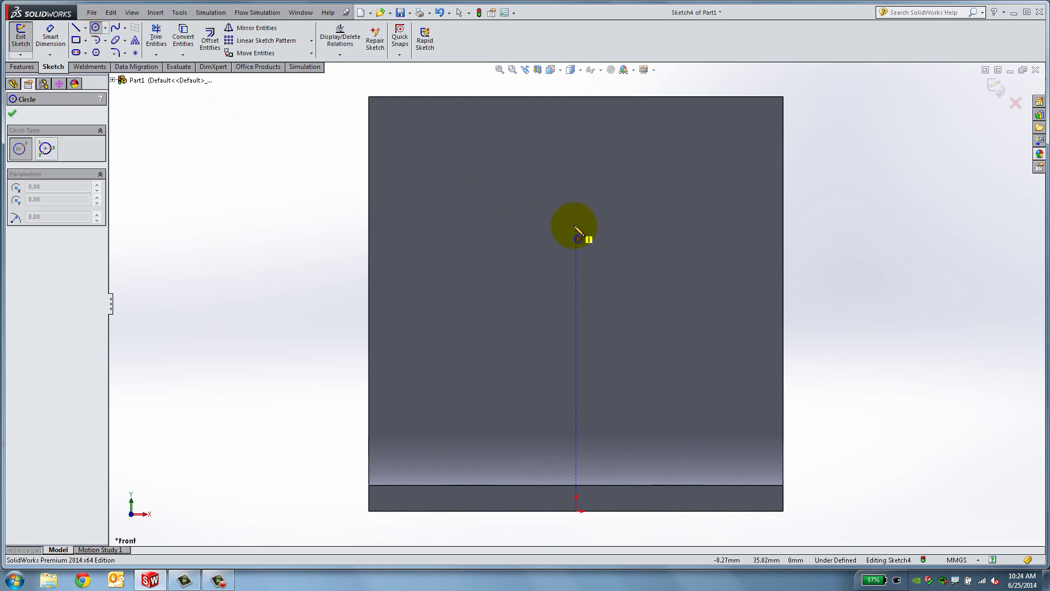
drag(576, 225, 656, 153)
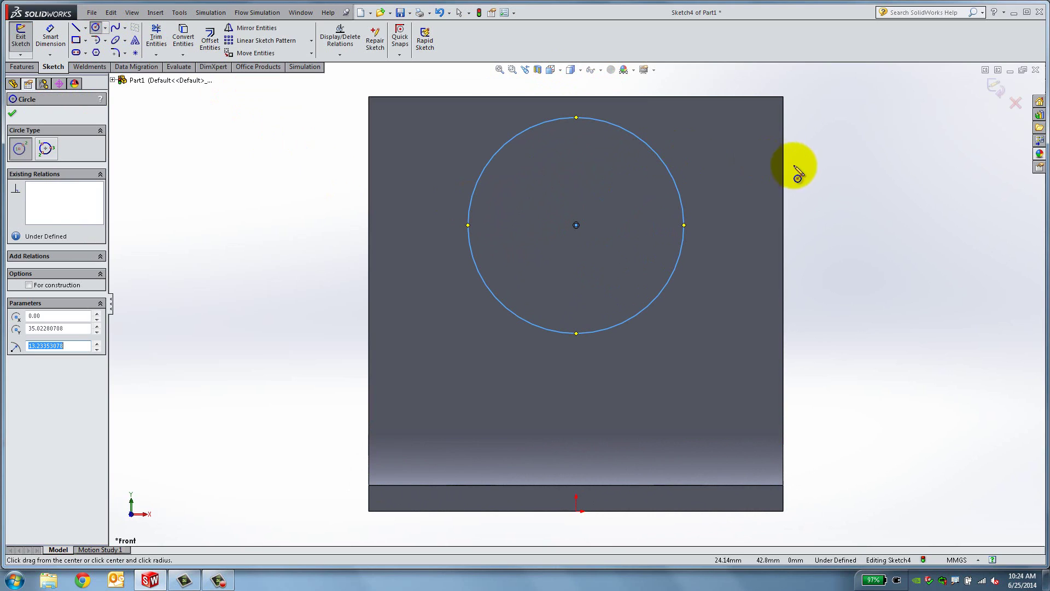
right_click(823, 165)
click(828, 176)
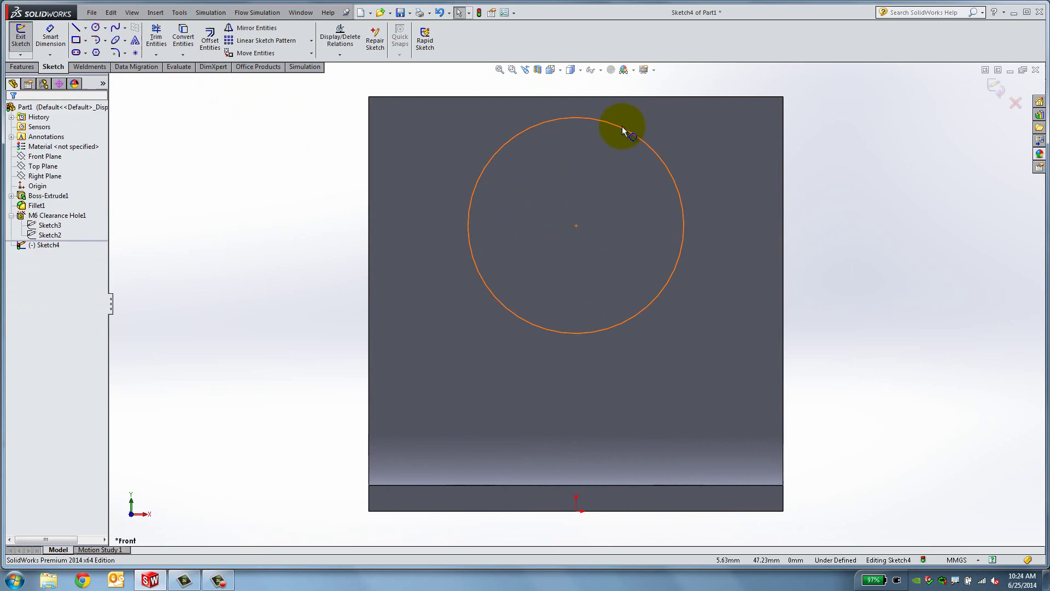
click(622, 126)
ctrl+click(624, 98)
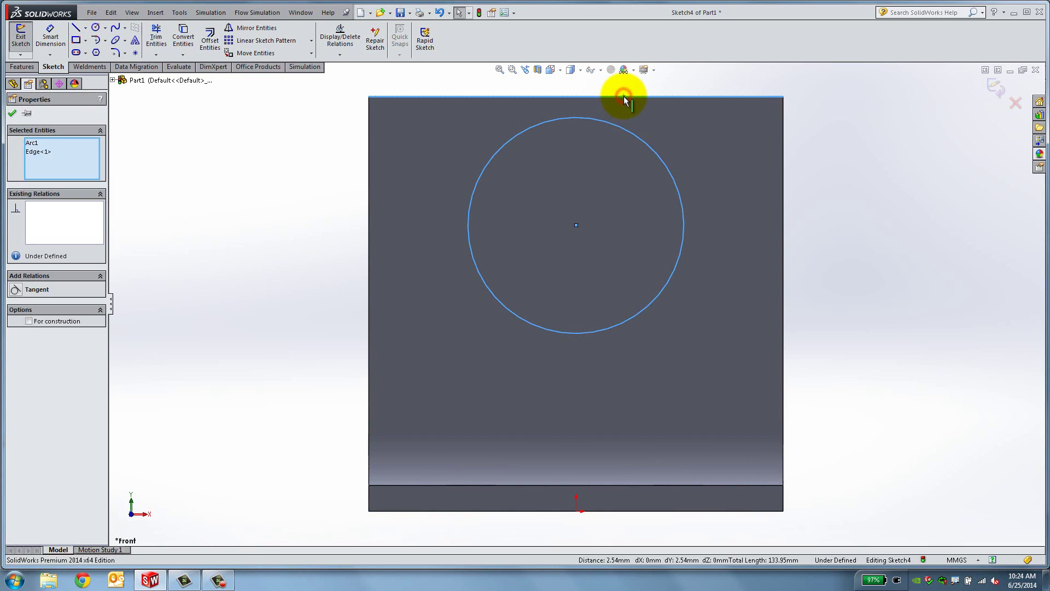
Make the circle tangent to the top edge and its centre vertical with the origin
click(17, 289)
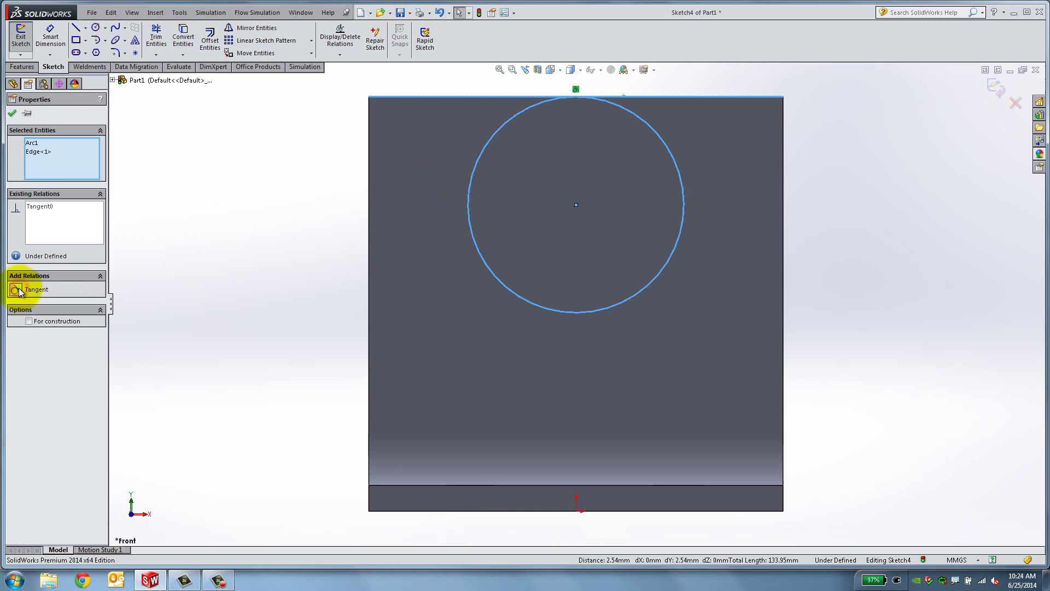
click(12, 113)
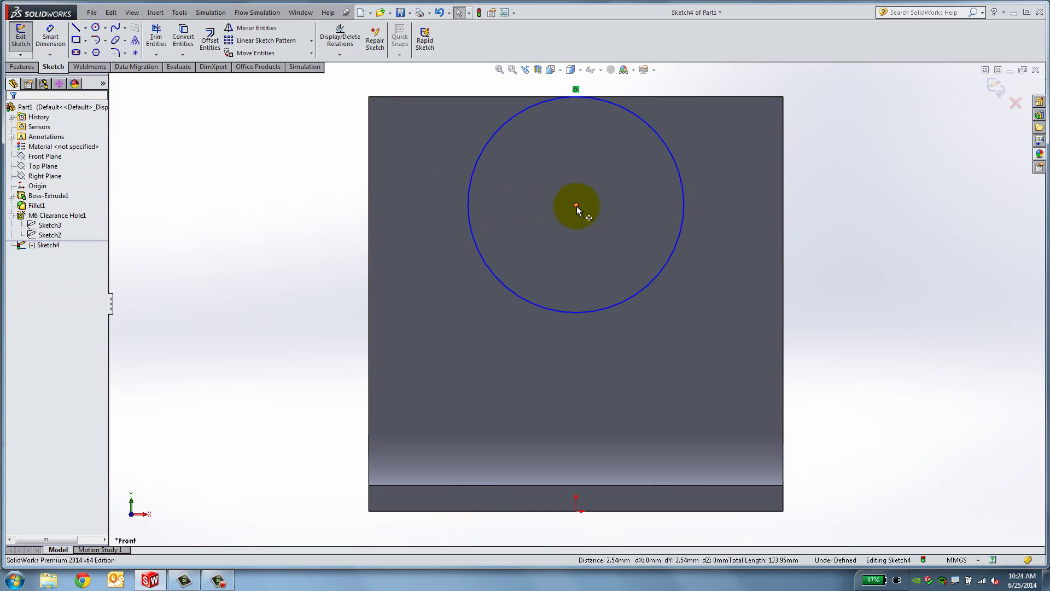
click(576, 206)
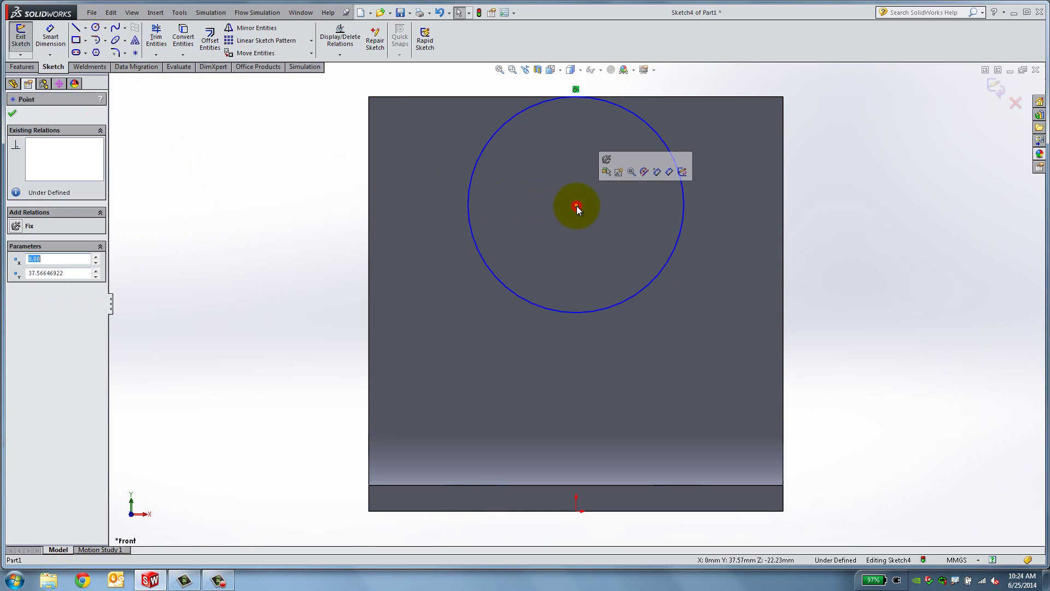
ctrl+click(576, 510)
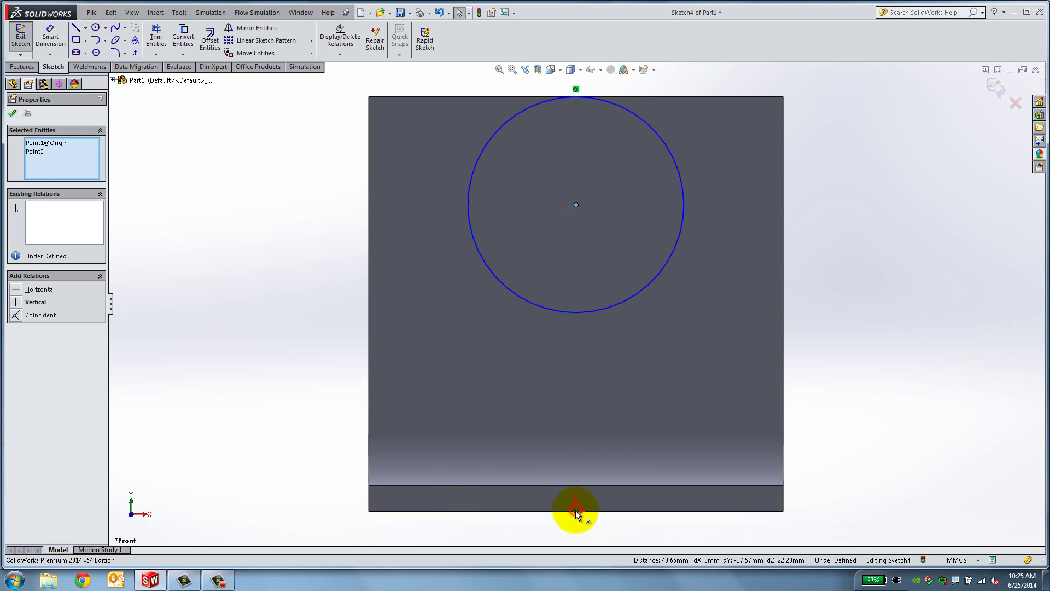
click(33, 302)
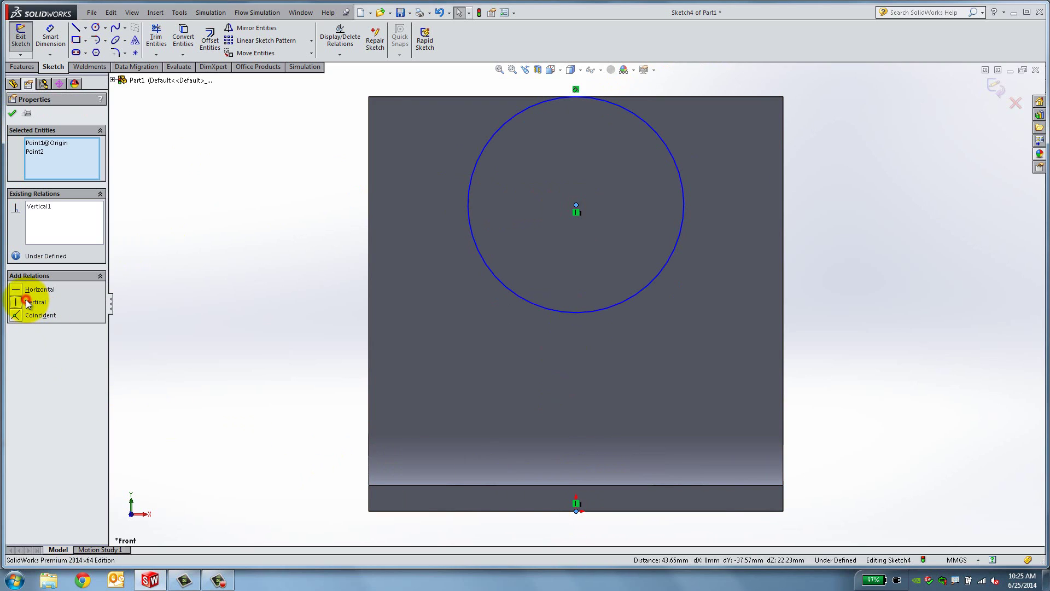
click(13, 115)
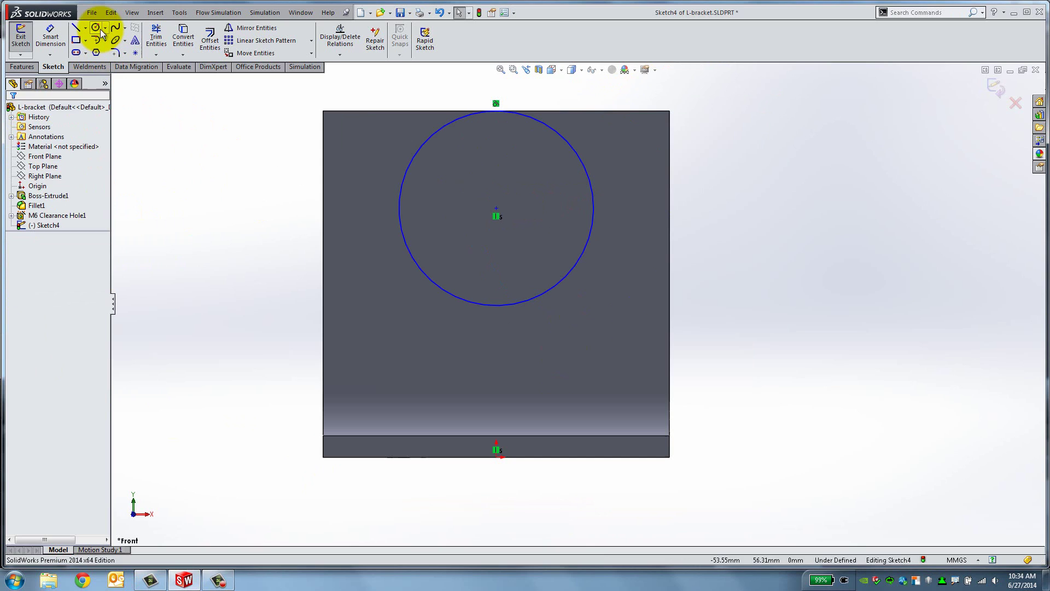
Draw a smaller concentric circle from the large circle's centre
click(99, 30)
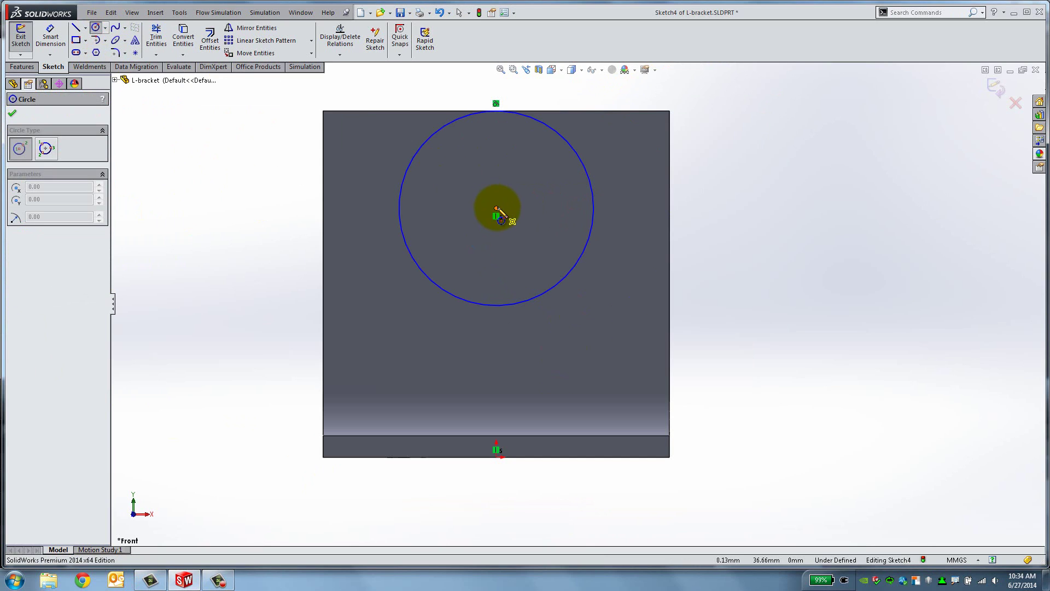
click(498, 210)
click(542, 177)
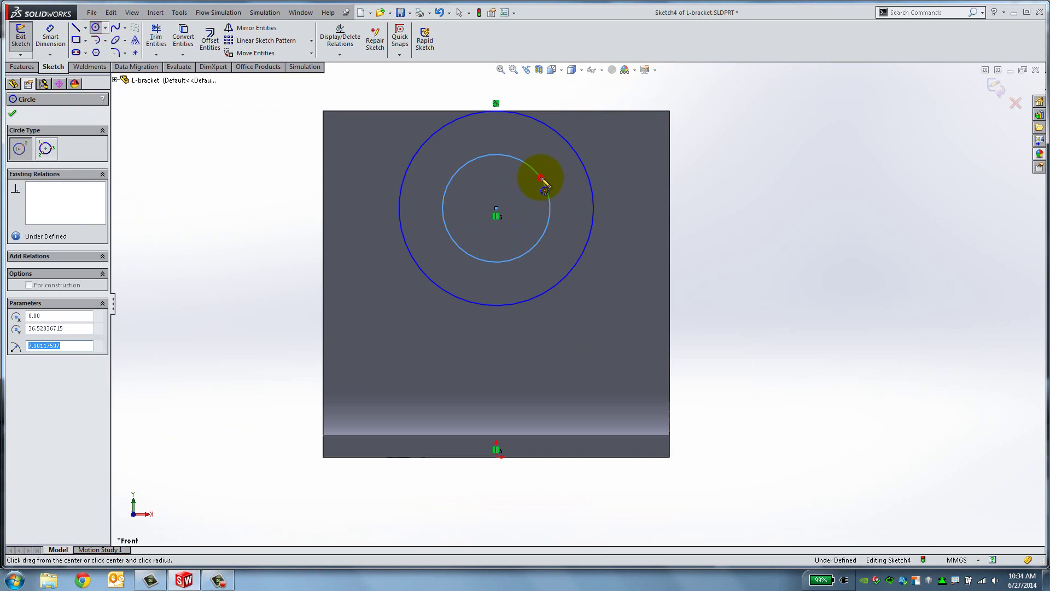
right_click(761, 192)
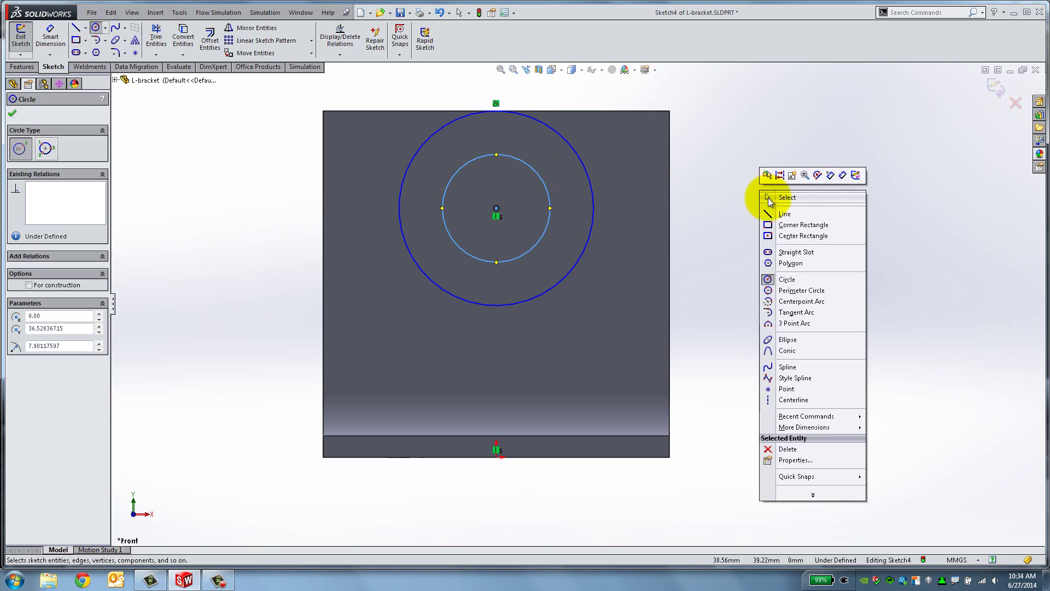
click(768, 198)
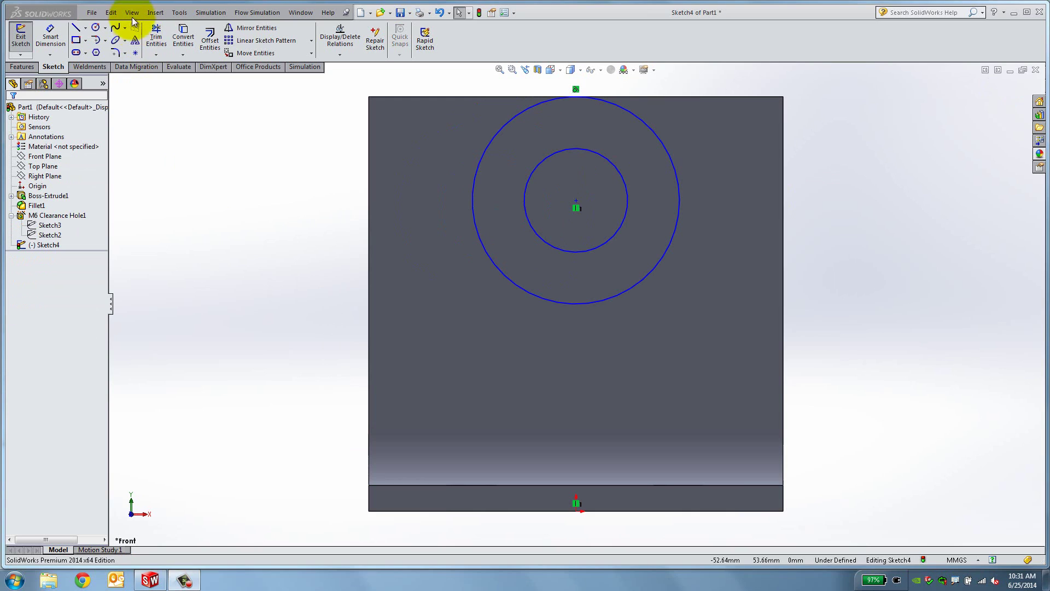
Show the fillet's tangent edges and return to the face-on Front view
click(131, 12)
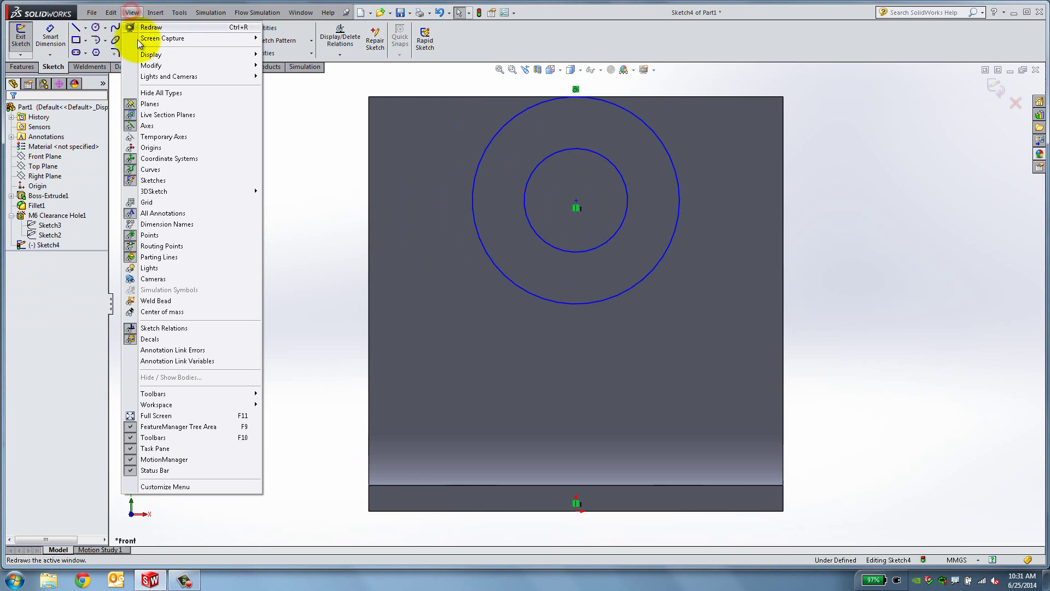
mouse_move(152, 54)
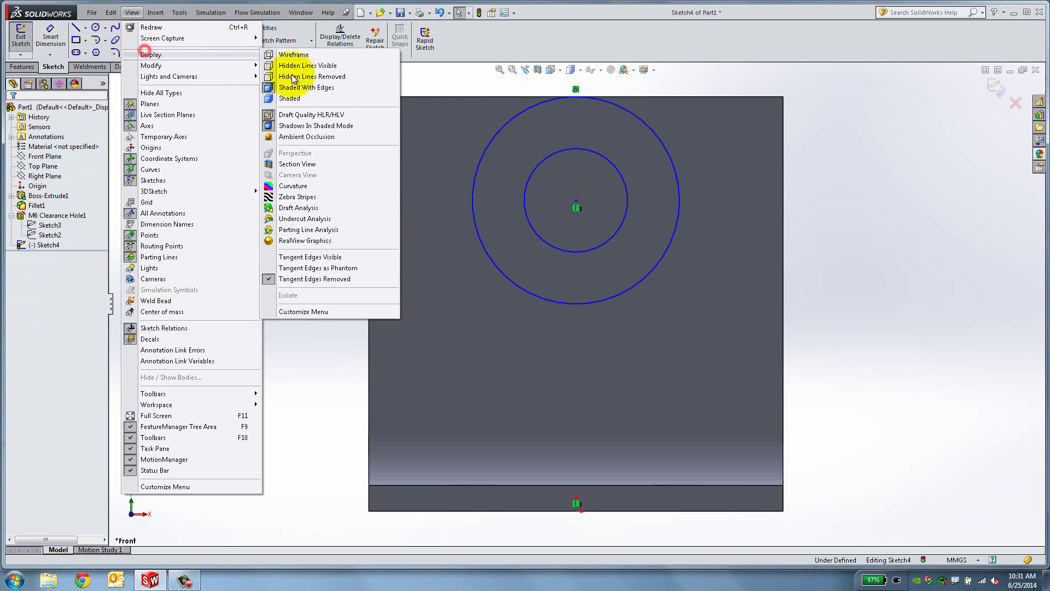
click(344, 257)
mouse_move(344, 255)
middle_down()
mouse_move(394, 305)
mouse_move(417, 312)
middle_up()
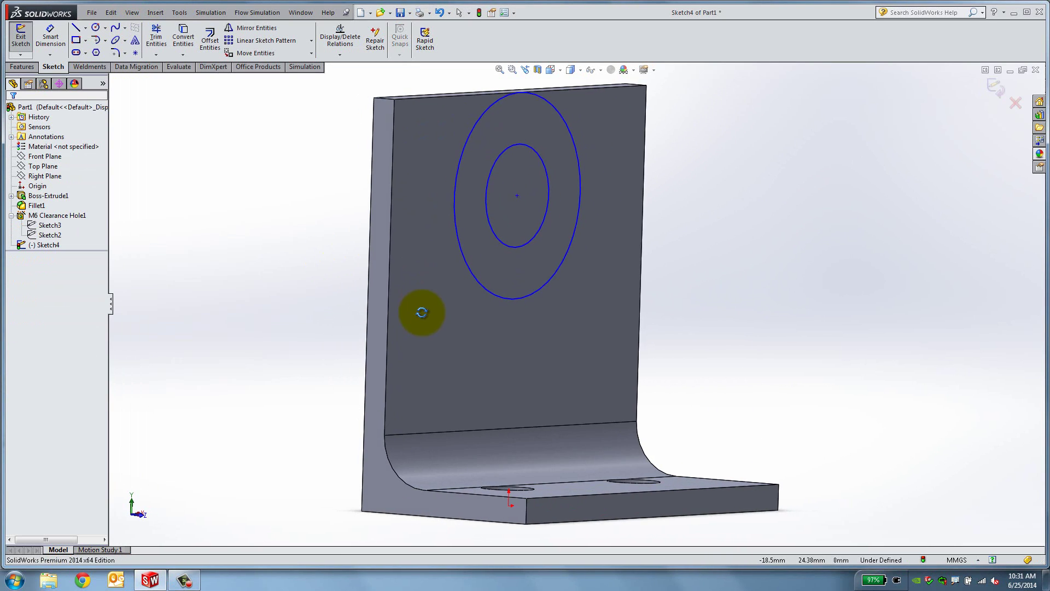
click(550, 70)
click(563, 109)
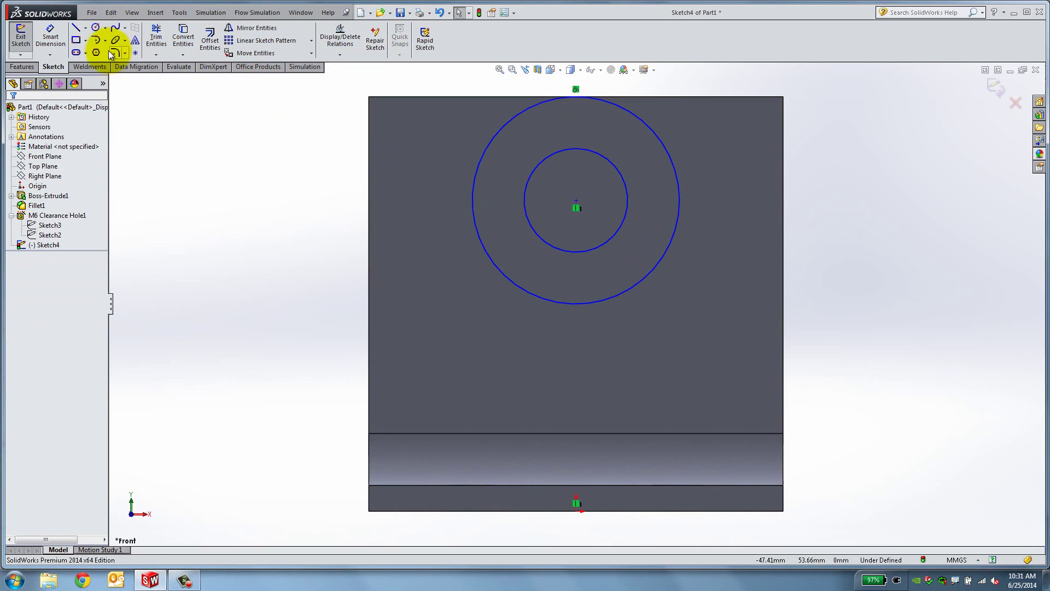
Draw a line from the upright's bottom-left corner to the outer circle
click(76, 28)
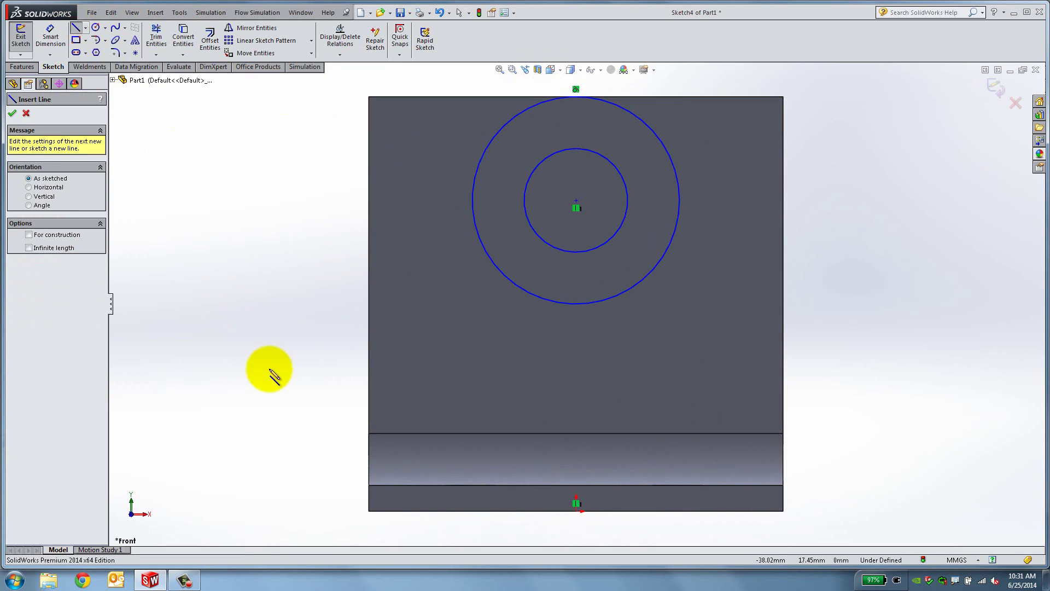
click(369, 434)
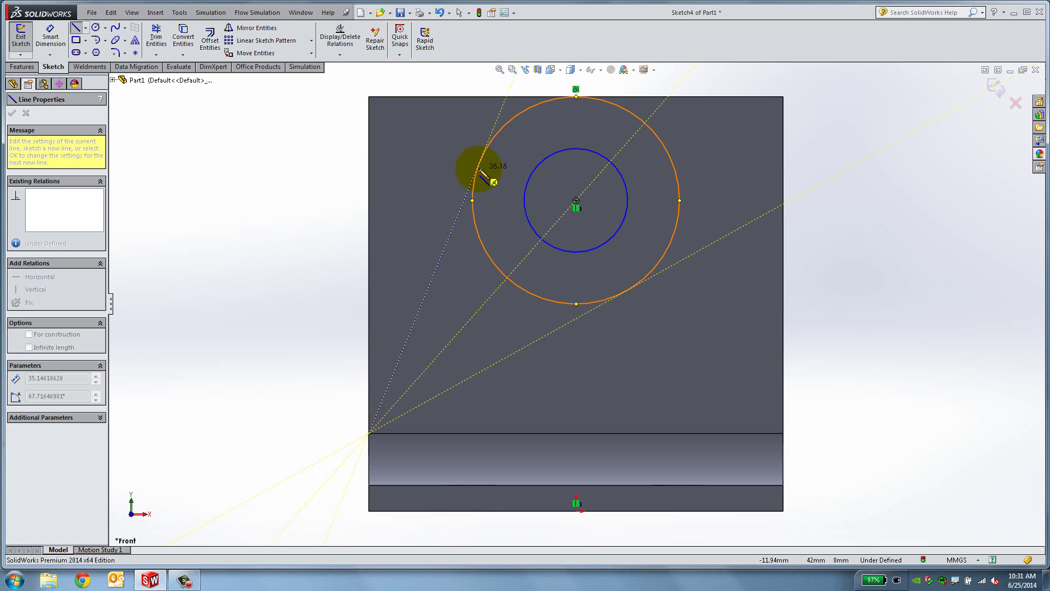
click(480, 161)
right_click(341, 189)
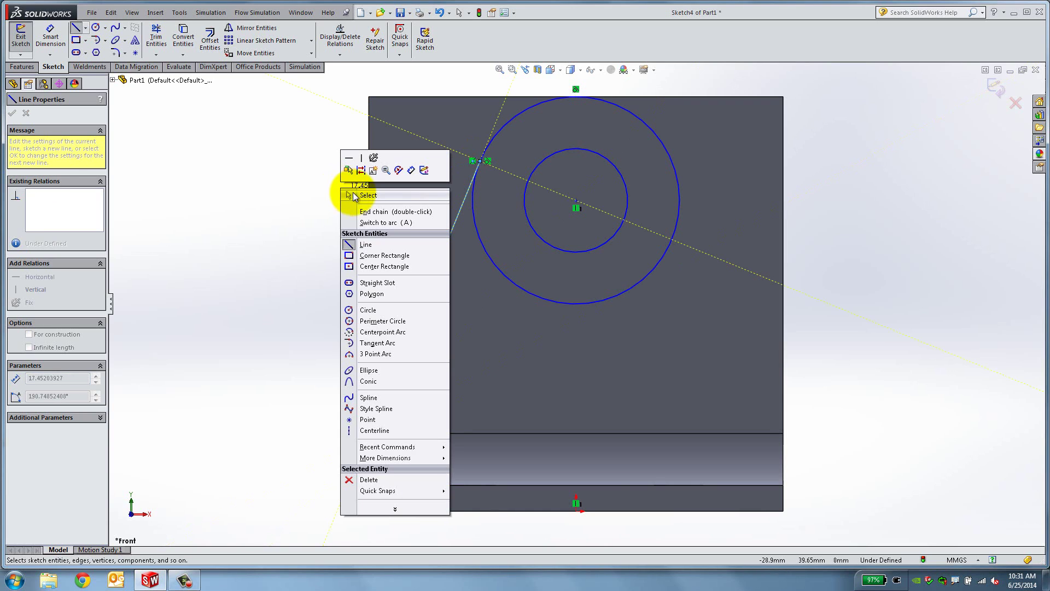
click(346, 194)
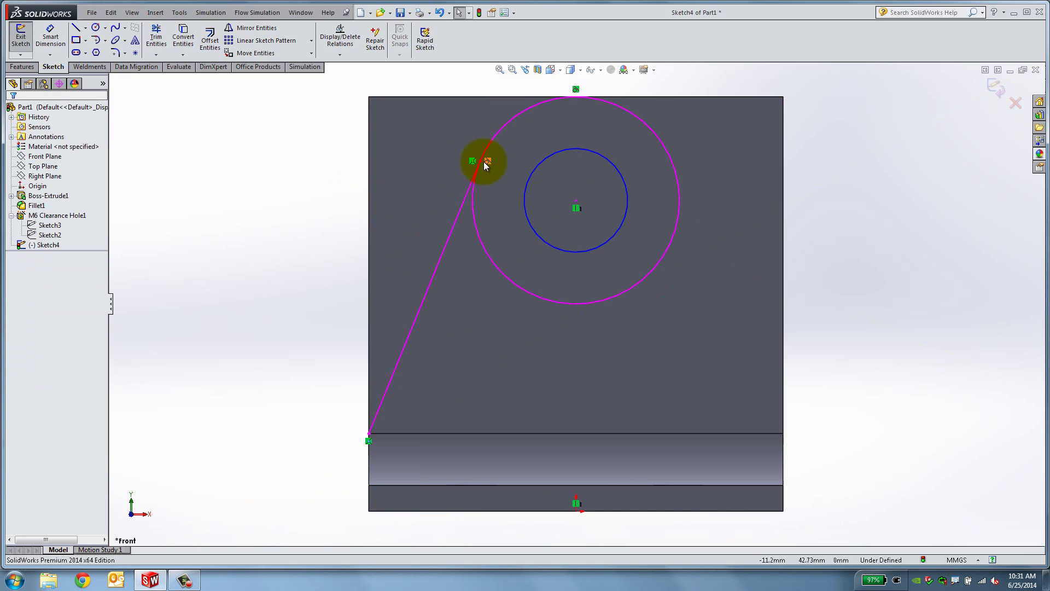
mouse_move(481, 163)
mouse_down()
mouse_move(476, 195)
mouse_move(481, 166)
mouse_up()
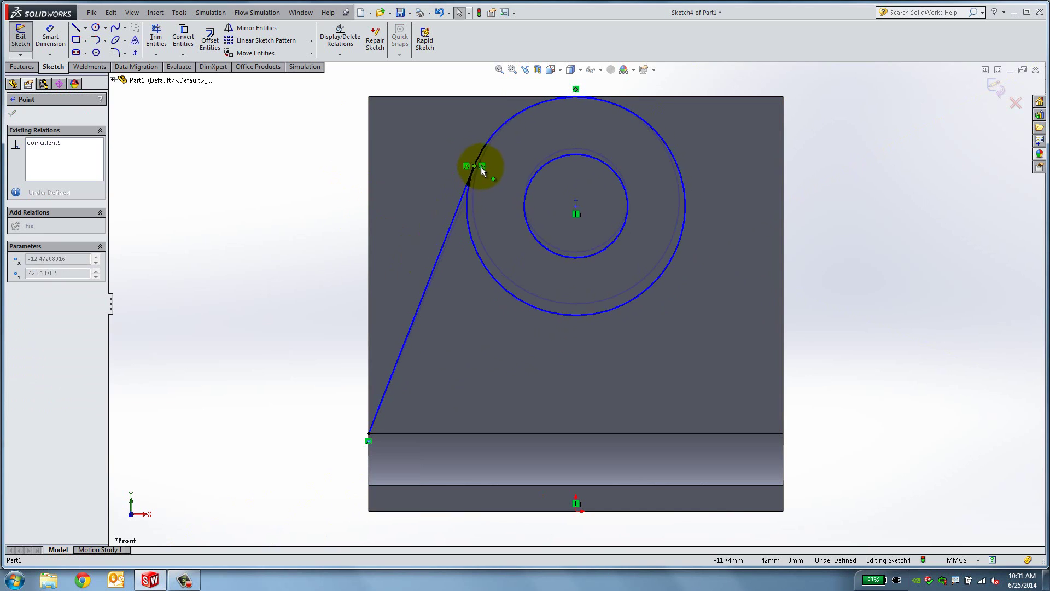
click(339, 238)
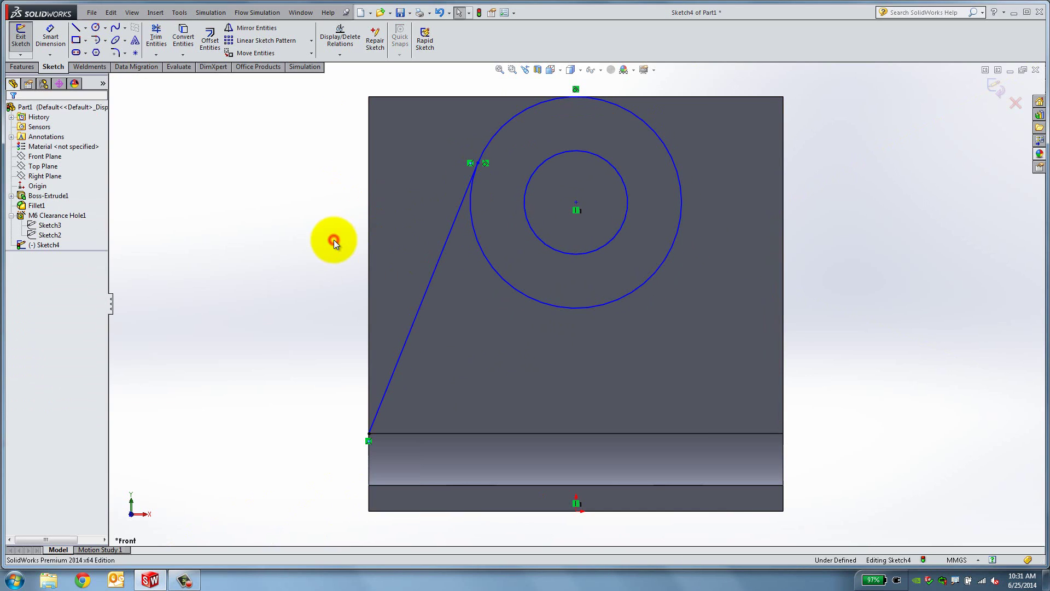
Draw a line from the upright's bottom-right corner to the outer circle
click(76, 27)
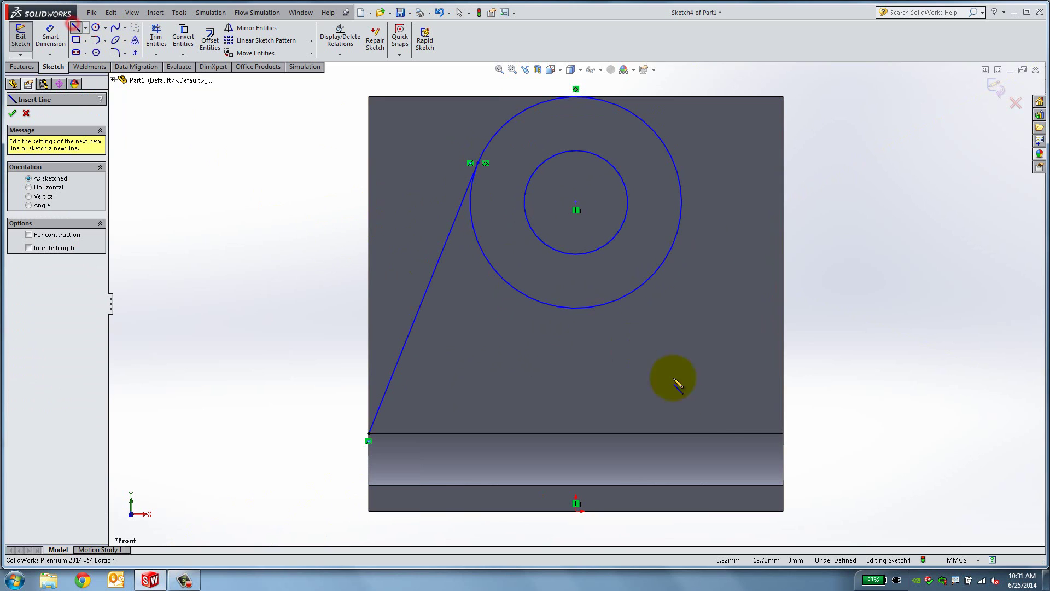
click(785, 435)
click(684, 174)
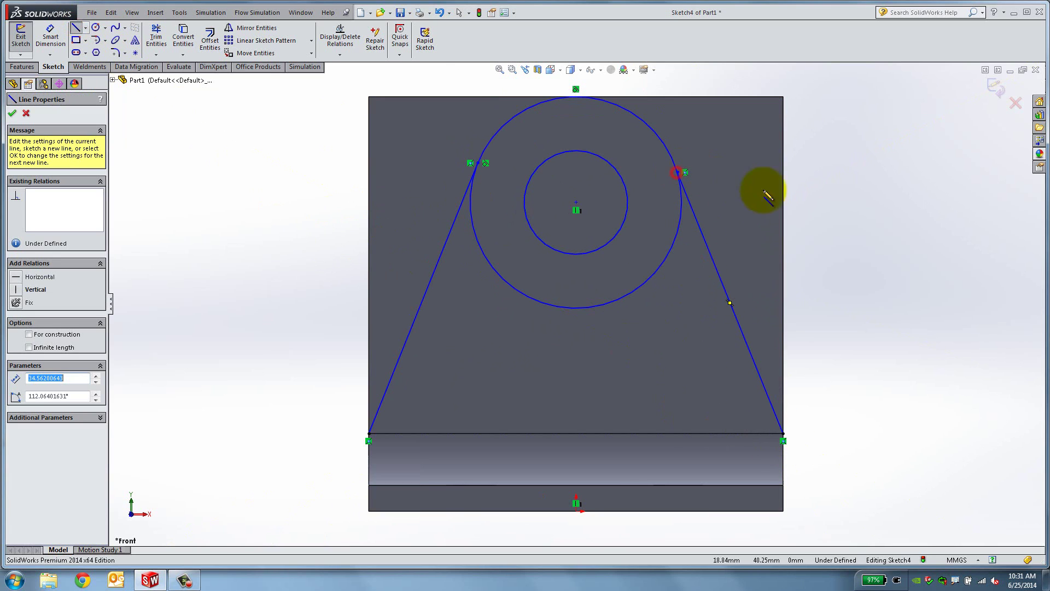
right_click(837, 205)
click(829, 216)
Dimension the inner circle to Ø12.70 and the outer circle to Ø25.40
click(254, 244)
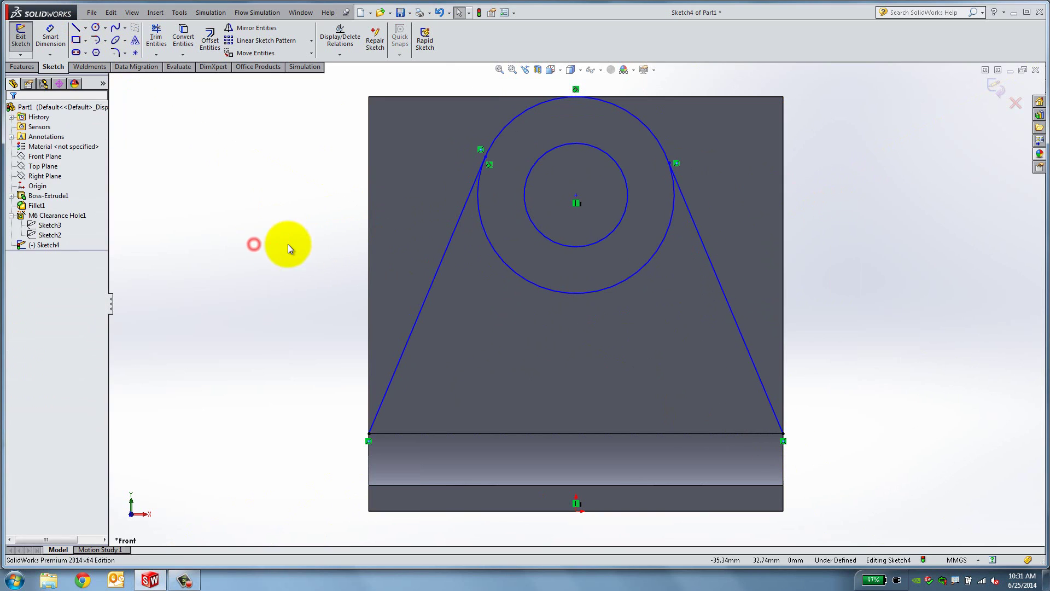
click(152, 48)
click(563, 243)
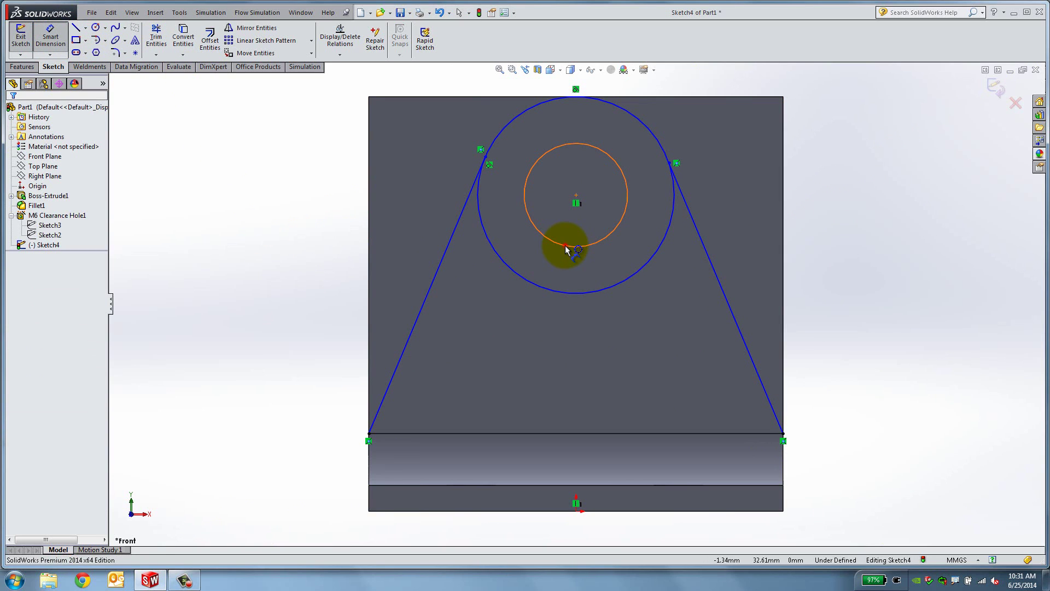
click(563, 378)
text(12.7)
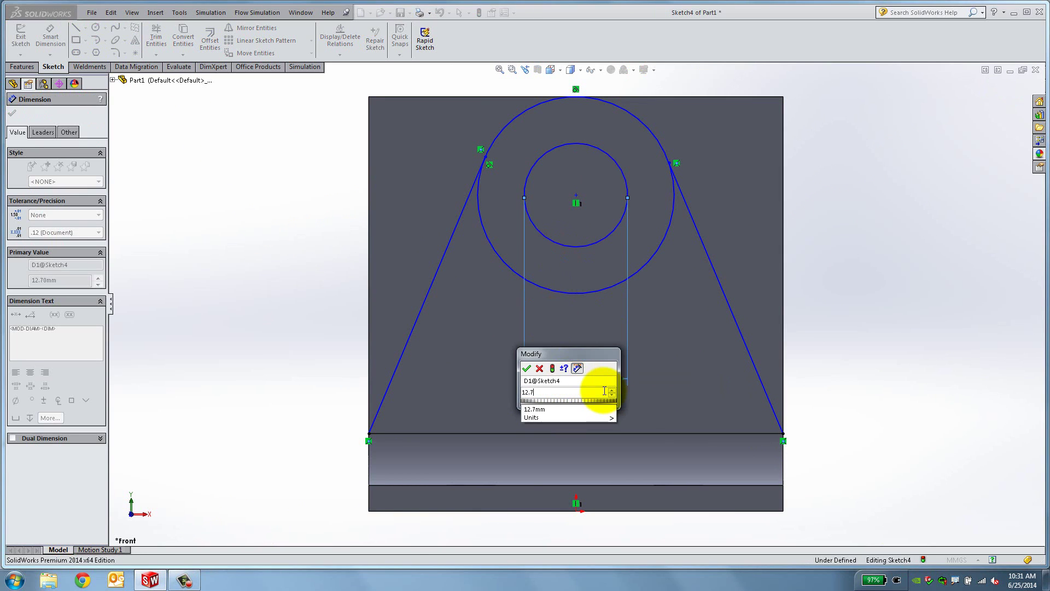
key(Return)
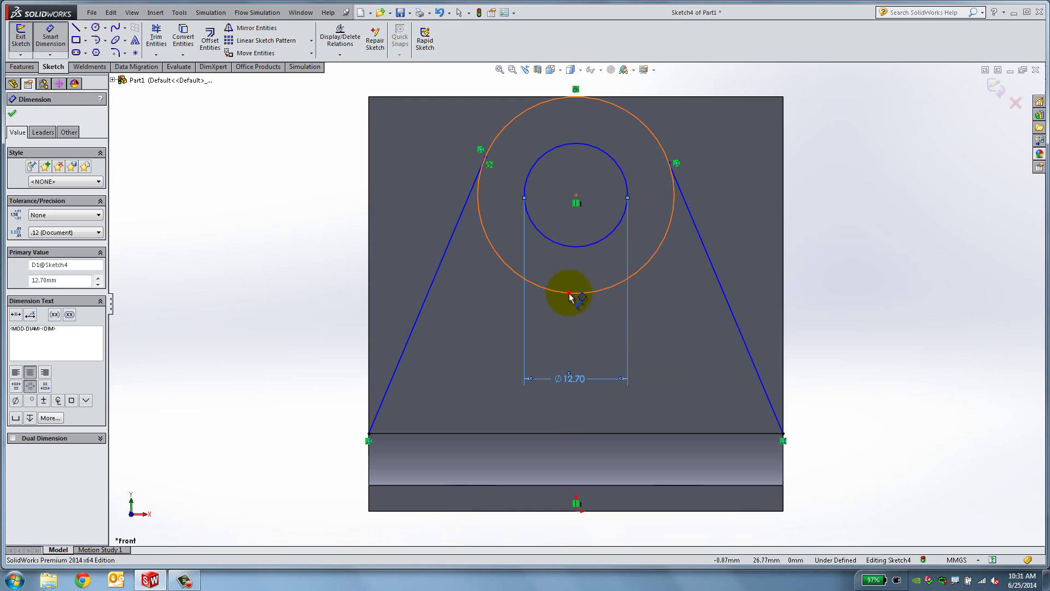
click(568, 296)
click(570, 423)
text(25.4)
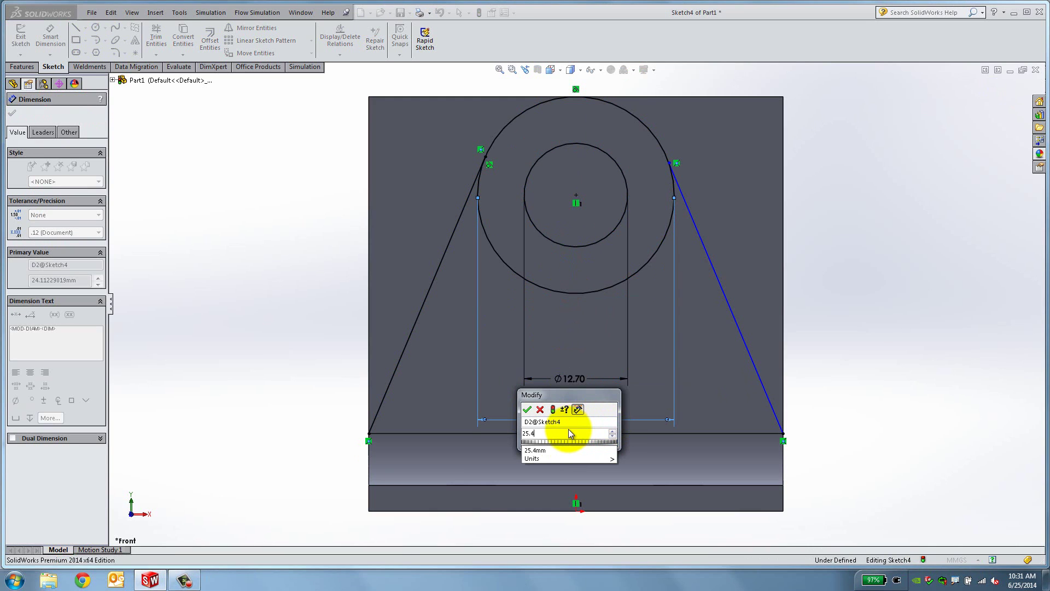
key(Return)
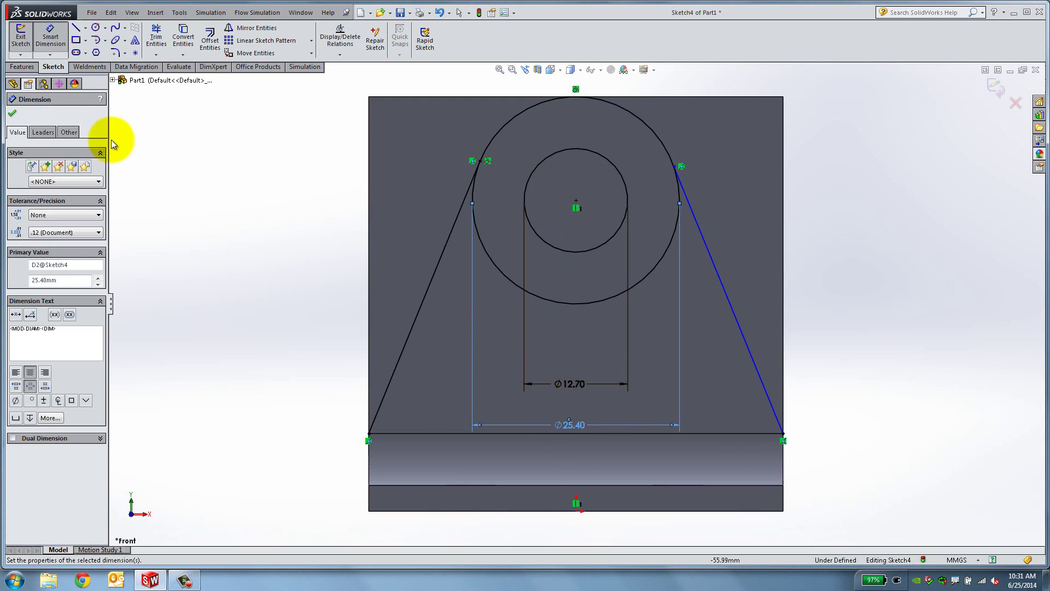
click(12, 113)
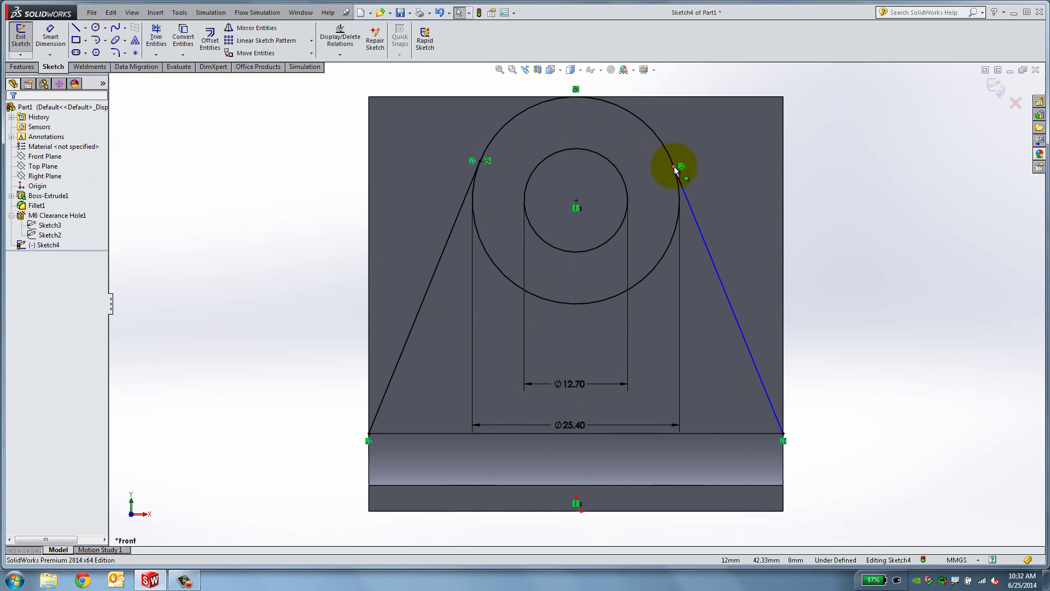
Make the right side line tangent to the outer circle, fully defining Sketch4
drag(680, 165, 756, 268)
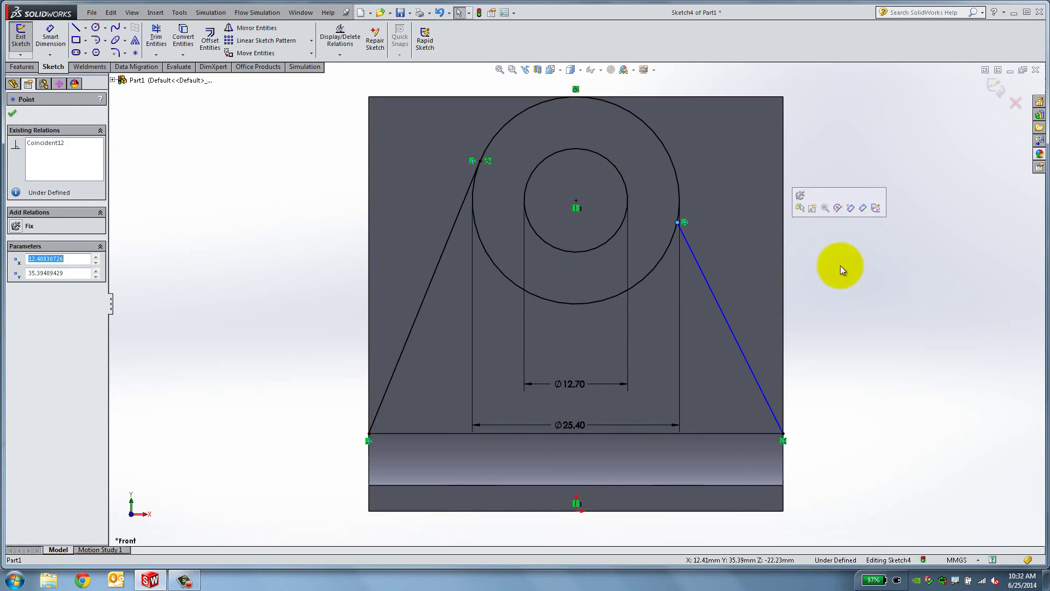
click(863, 306)
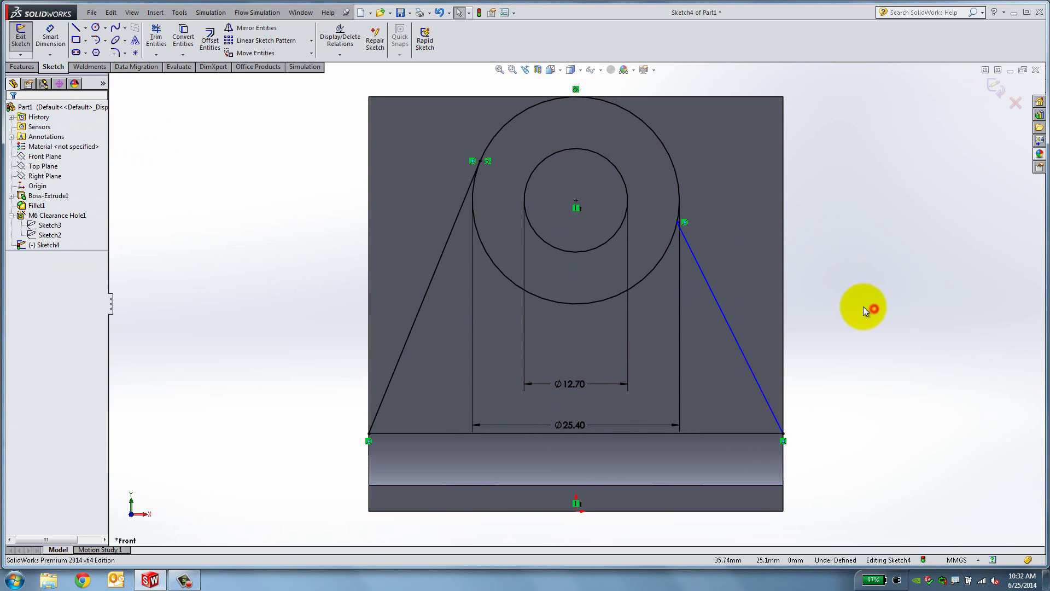
click(705, 278)
ctrl+click(675, 182)
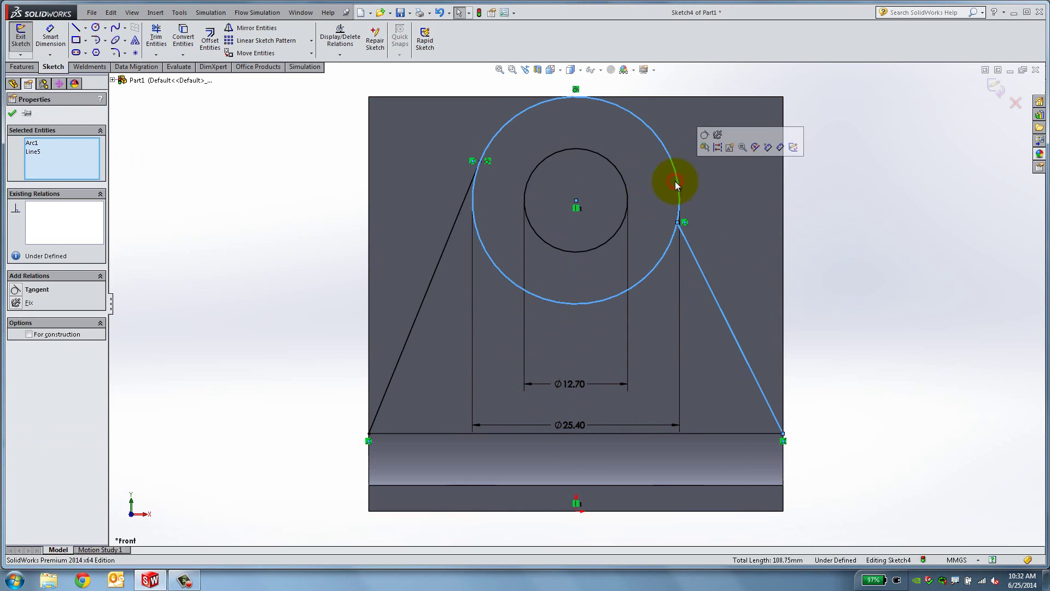
click(33, 289)
click(13, 114)
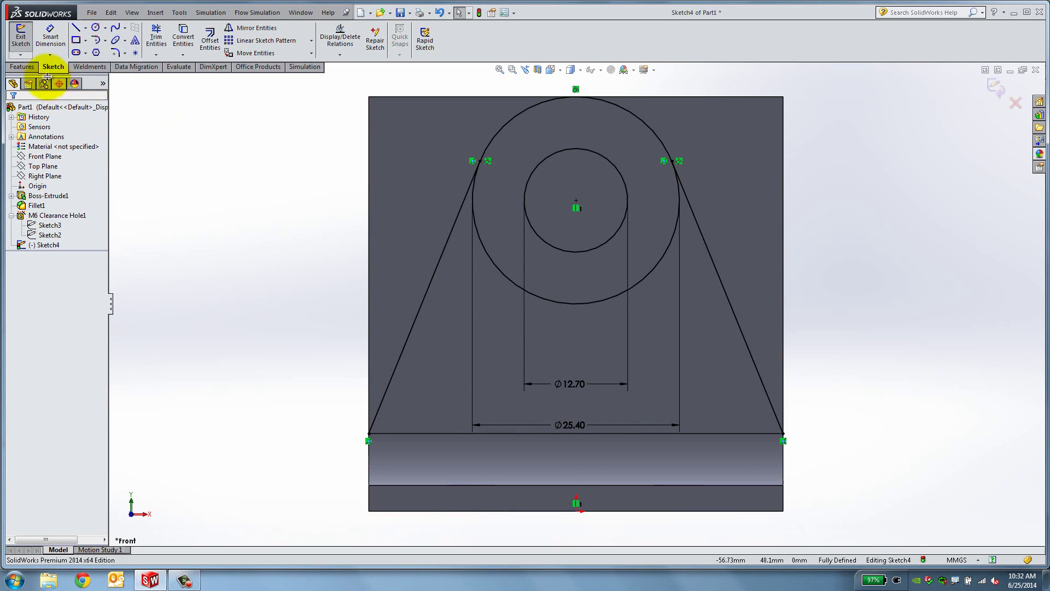
Extrude-cut Through All the regions outside both side lines and the inner circle, leaving a rounded tab with a Ø12.70 hole
click(24, 68)
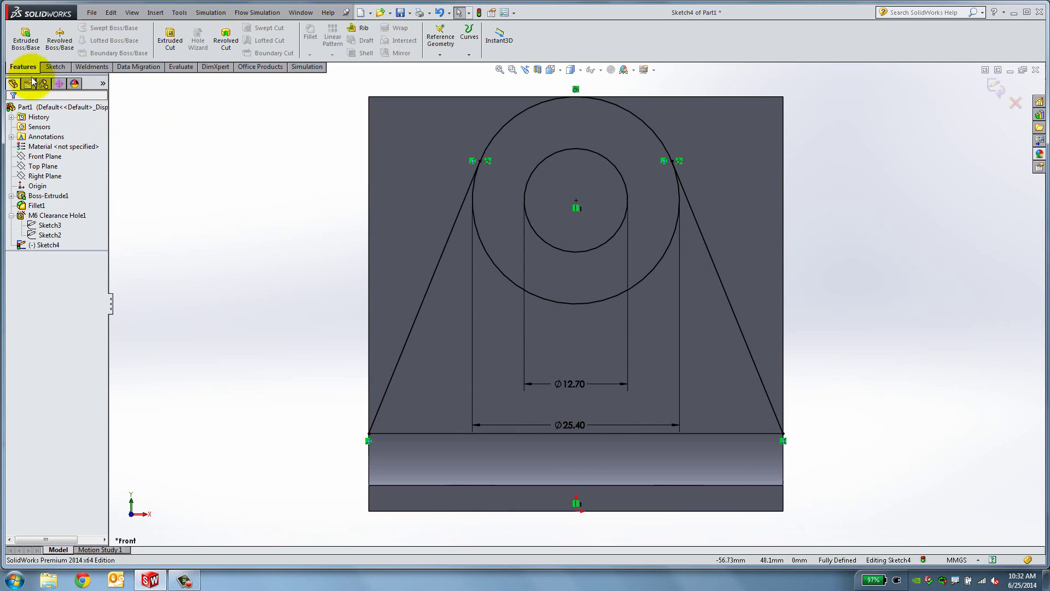
click(170, 39)
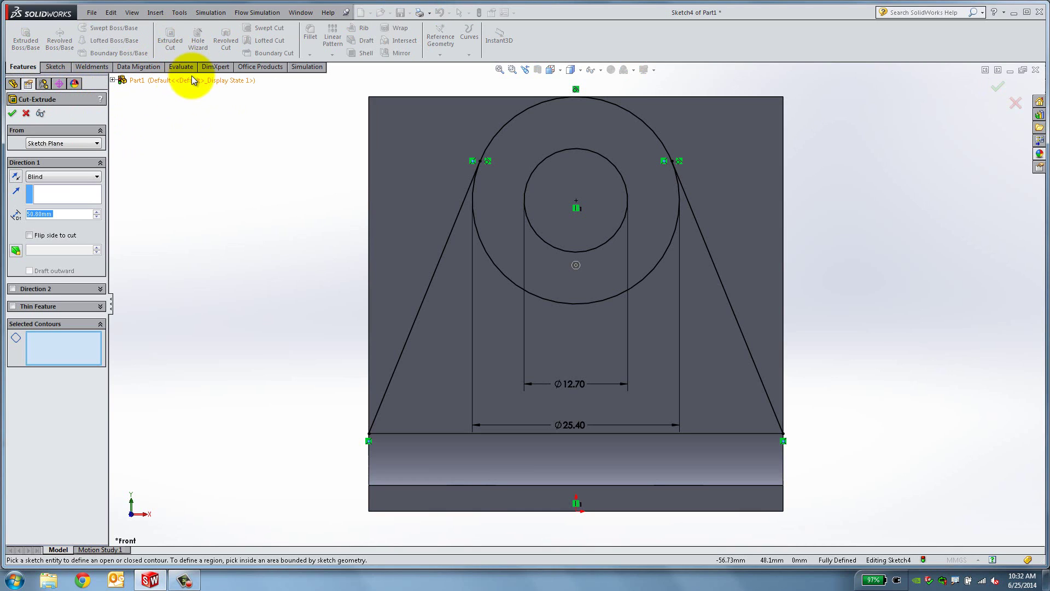
click(49, 174)
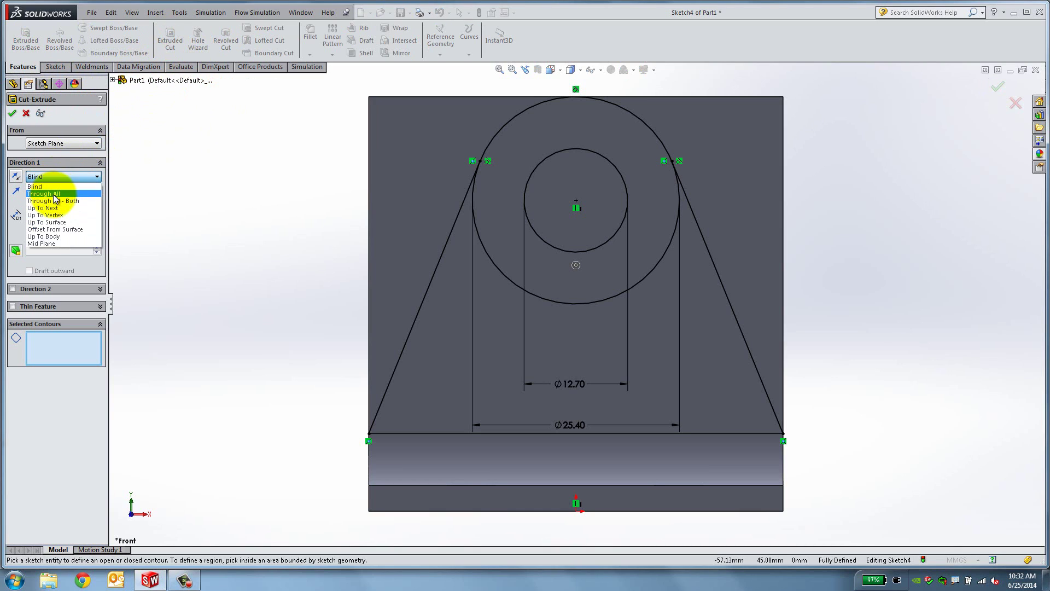
click(52, 195)
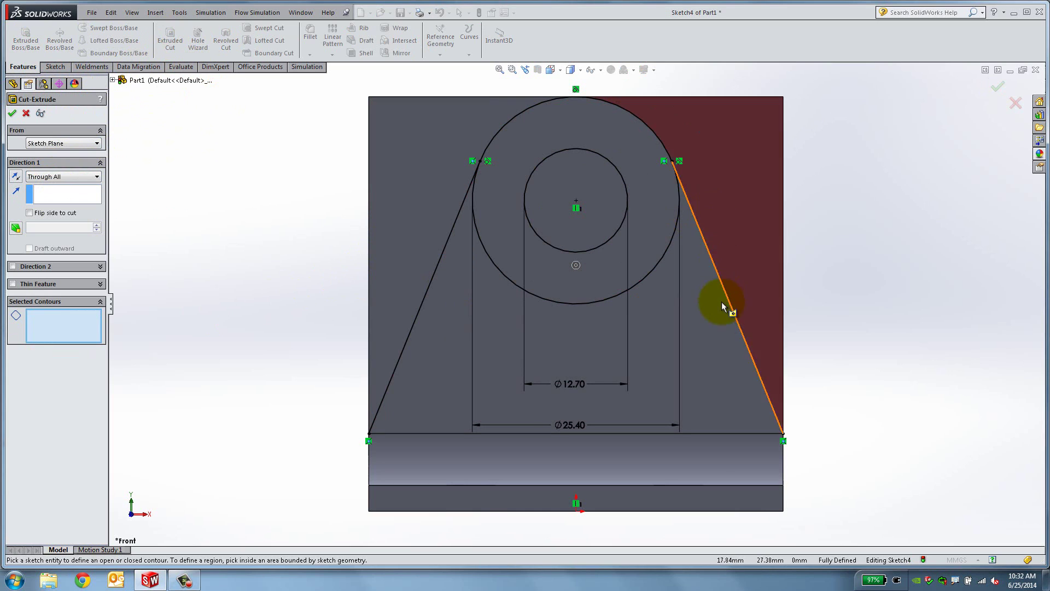
click(774, 194)
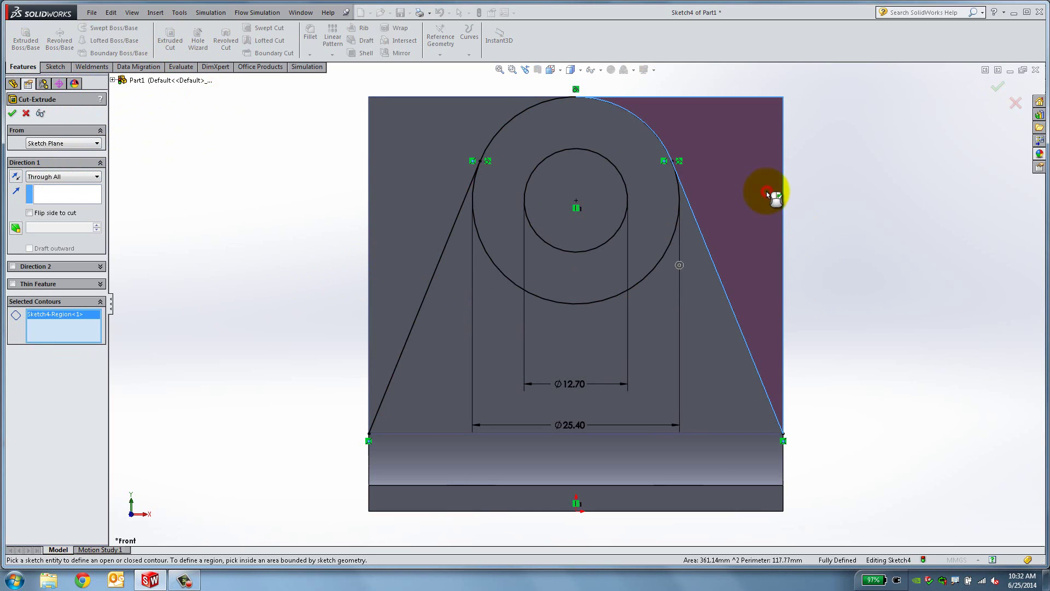
click(612, 184)
click(444, 143)
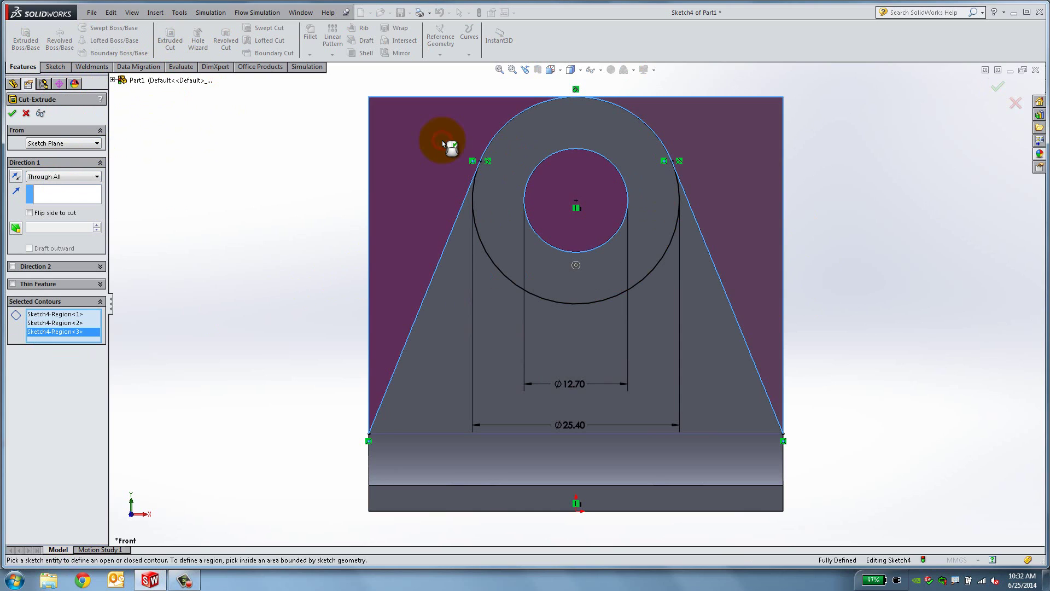
click(12, 113)
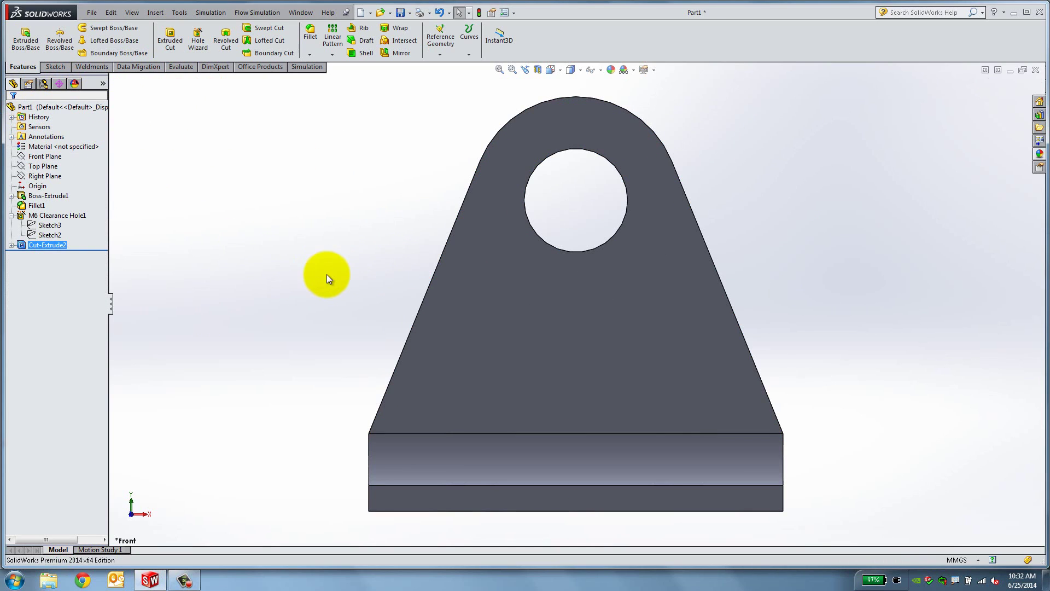
middle_drag(328, 277, 270, 319)
middle_drag(347, 338, 447, 353)
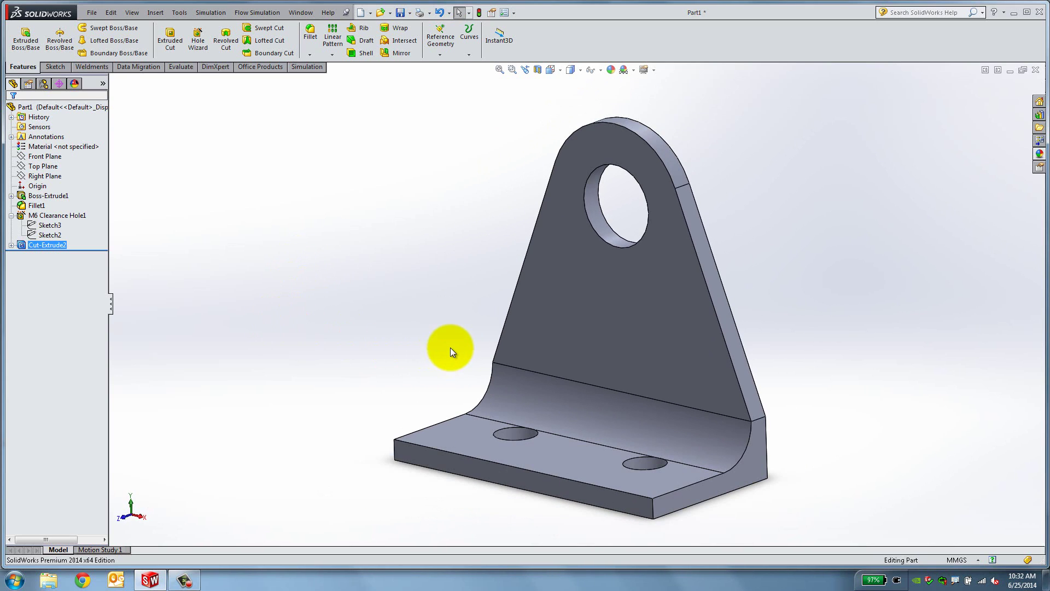